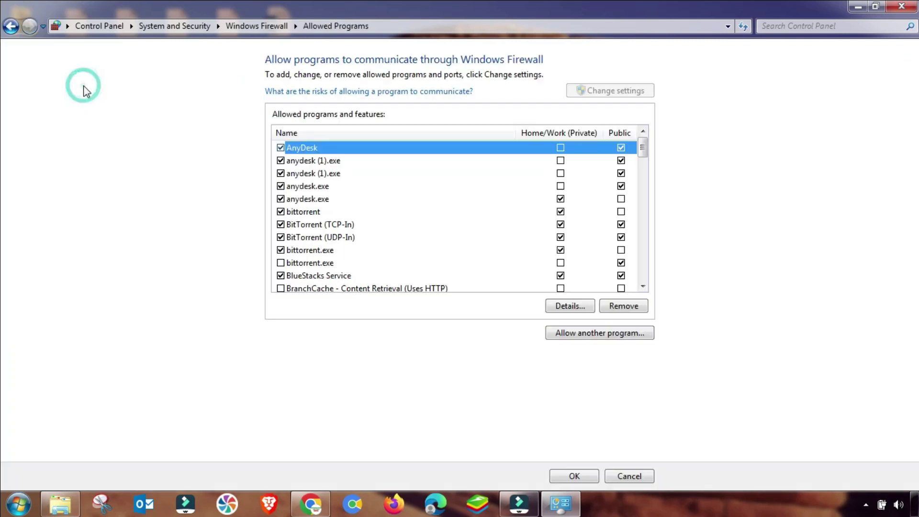
Check that BitTorrent (TCP-In) and BitTorrent (UDP-In) are allowed through the firewall, viewing the UDP-In entry's properties
{"action": "left_click", "coordinate": [283, 225]}
{"action": "left_click", "coordinate": [282, 225]}
{"action": "left_click", "coordinate": [282, 225]}
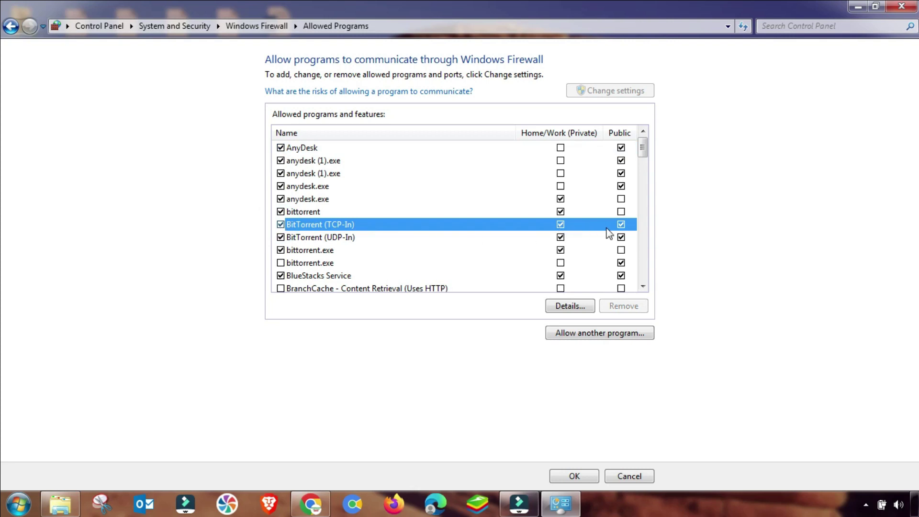
{"action": "left_click", "coordinate": [281, 239]}
{"action": "double_click", "coordinate": [281, 238]}
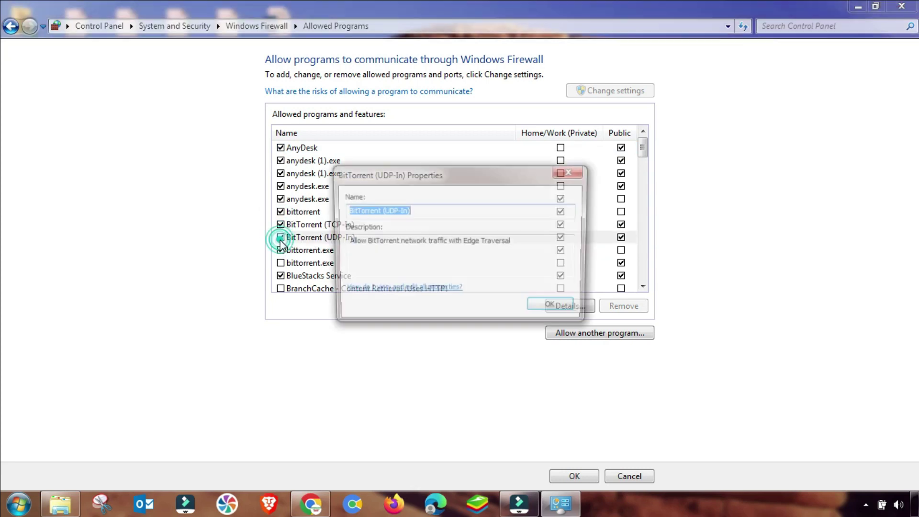
{"action": "left_click", "coordinate": [554, 308]}
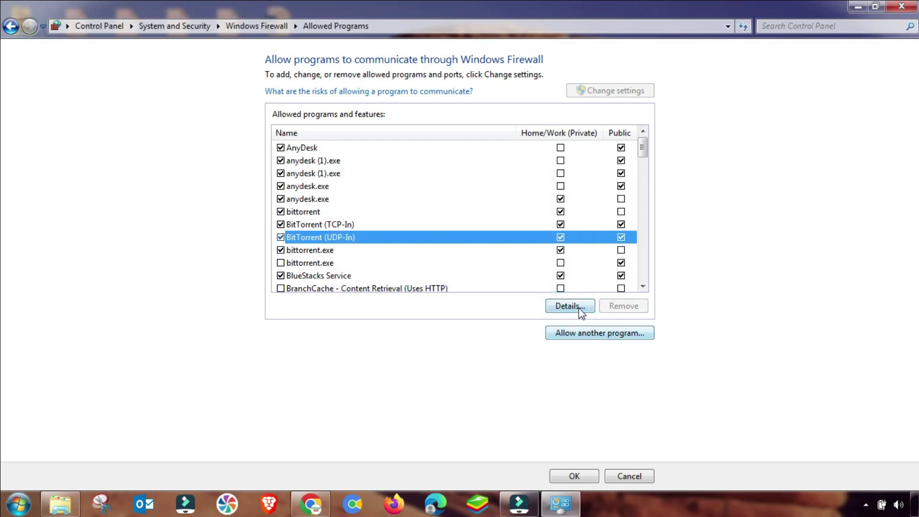
View the programs that can be added to the firewall's allowed list, then cancel and close Windows Firewall
{"action": "left_click", "coordinate": [577, 333]}
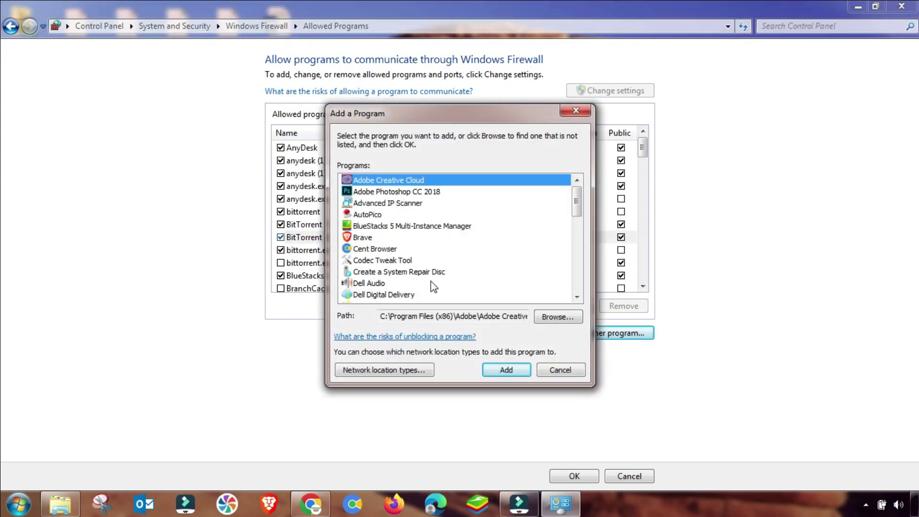
{"action": "left_click", "coordinate": [573, 116]}
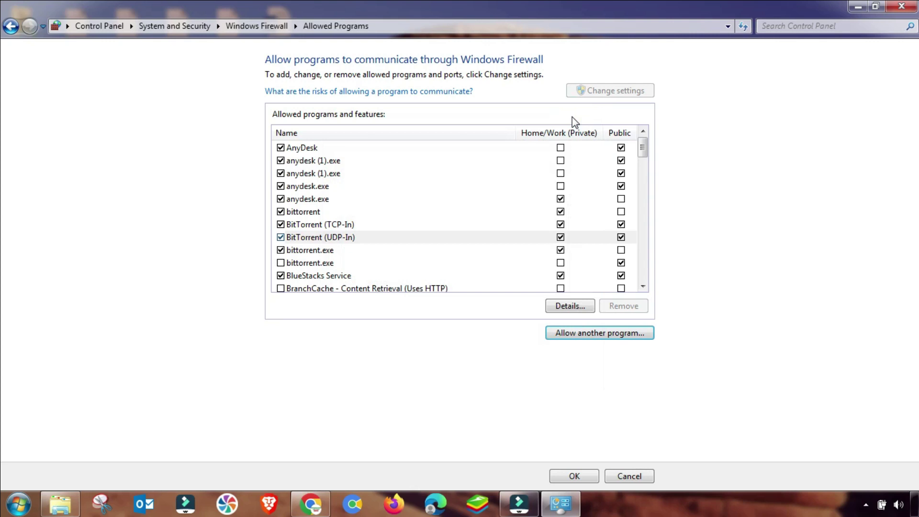
{"action": "left_click", "coordinate": [620, 471]}
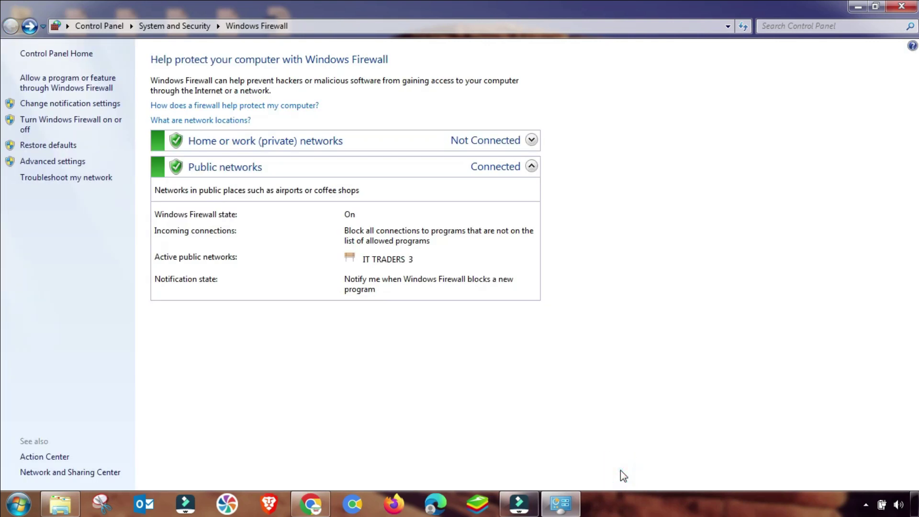
{"action": "left_click", "coordinate": [914, 6]}
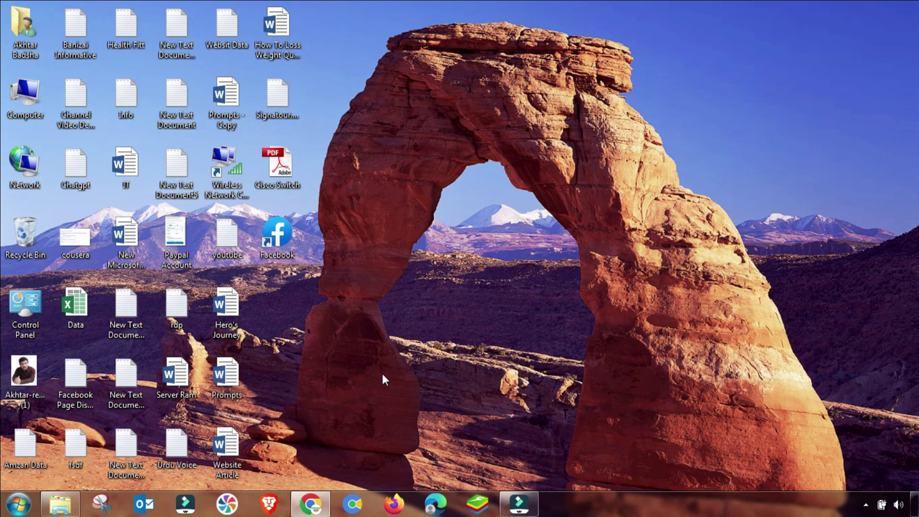
Copy the full target path from the BitTorrent shortcut's properties and close the properties
{"action": "key", "text": "super"}
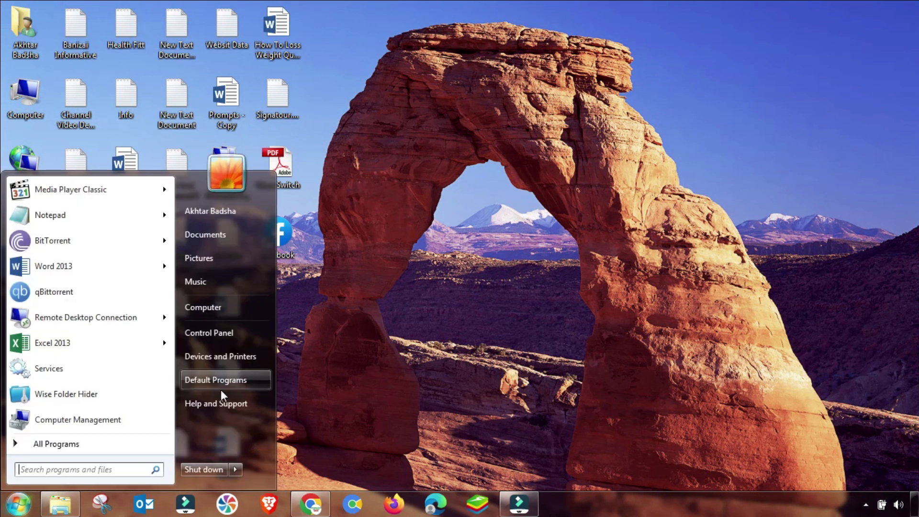
{"action": "right_click", "coordinate": [45, 240]}
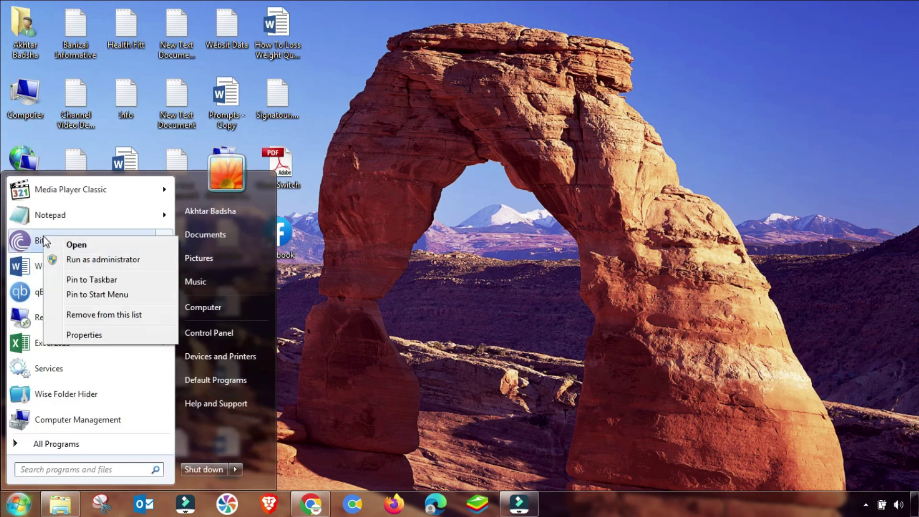
{"action": "left_click", "coordinate": [85, 336]}
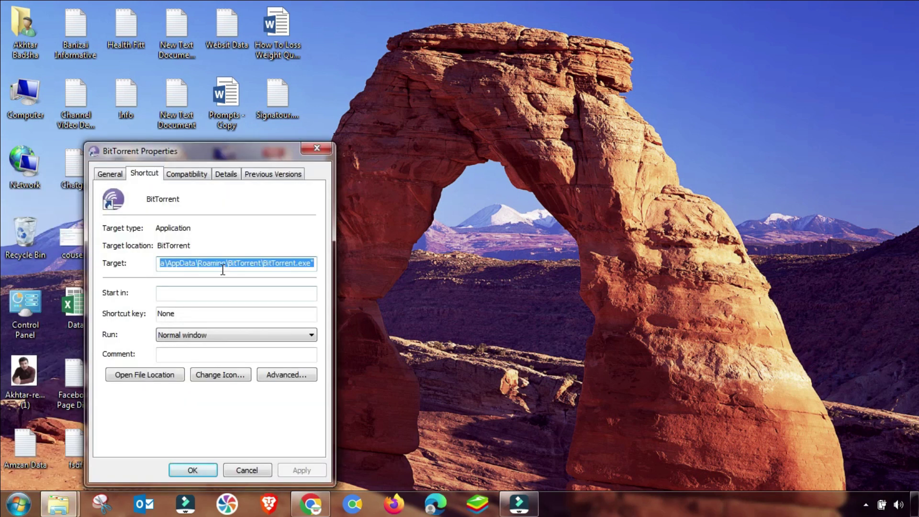
{"action": "left_click", "coordinate": [246, 267]}
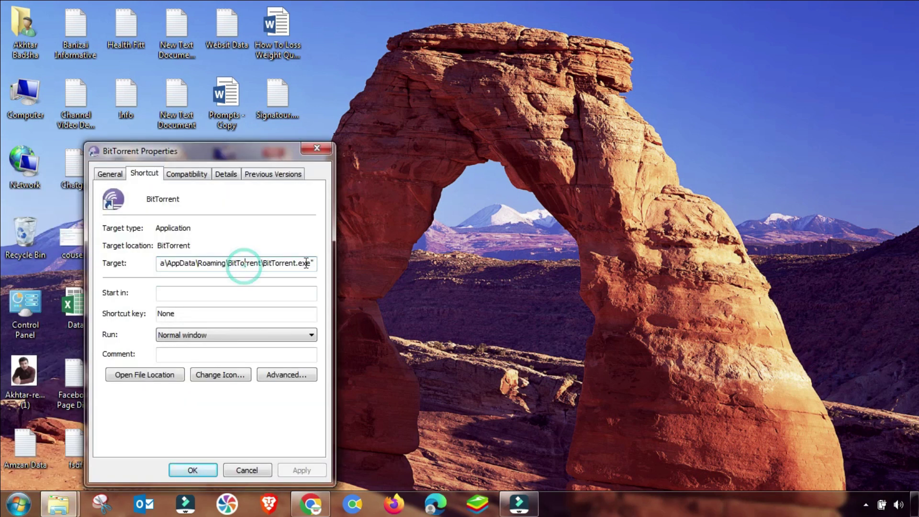
{"action": "left_click_drag", "start_coordinate": [313, 265], "coordinate": [123, 260]}
{"action": "right_click", "coordinate": [199, 263]}
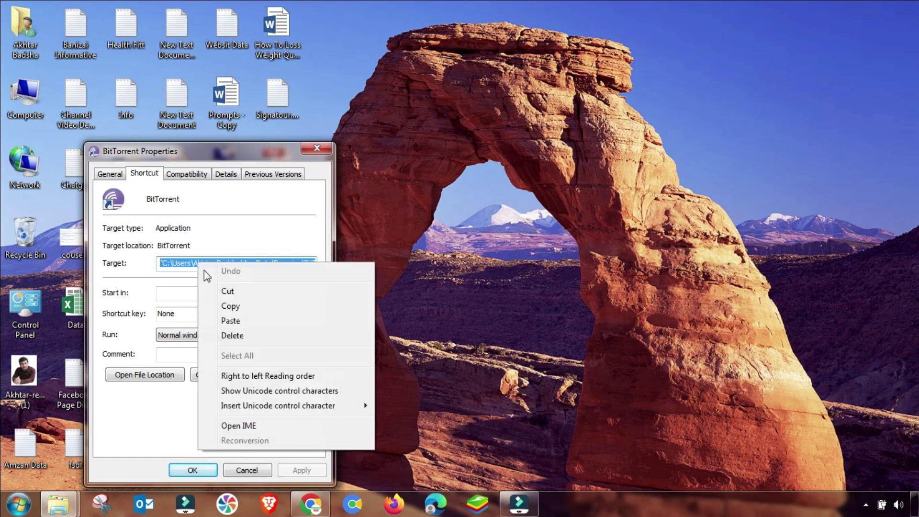
{"action": "left_click", "coordinate": [224, 306]}
{"action": "left_click", "coordinate": [315, 149]}
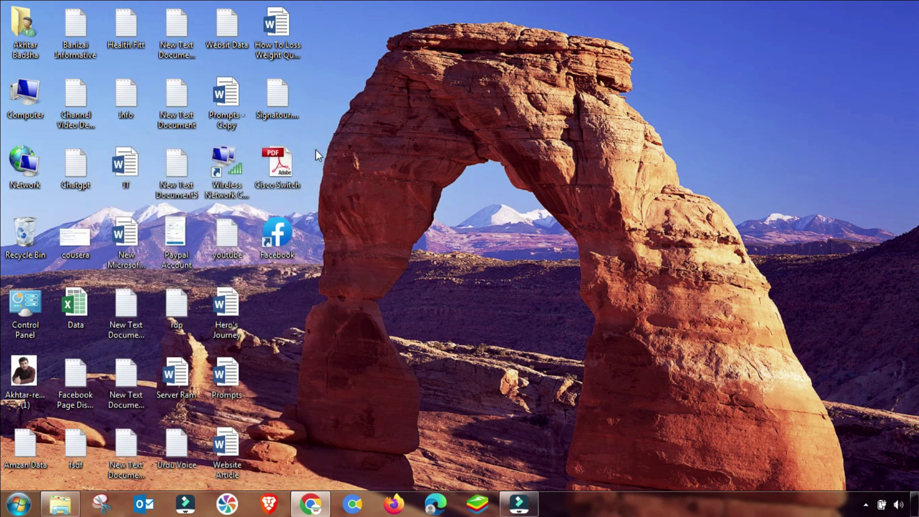
Open the user profile's AppData\Roaming\BitTorrent folder using the Run dialog
{"action": "key", "text": "super+r"}
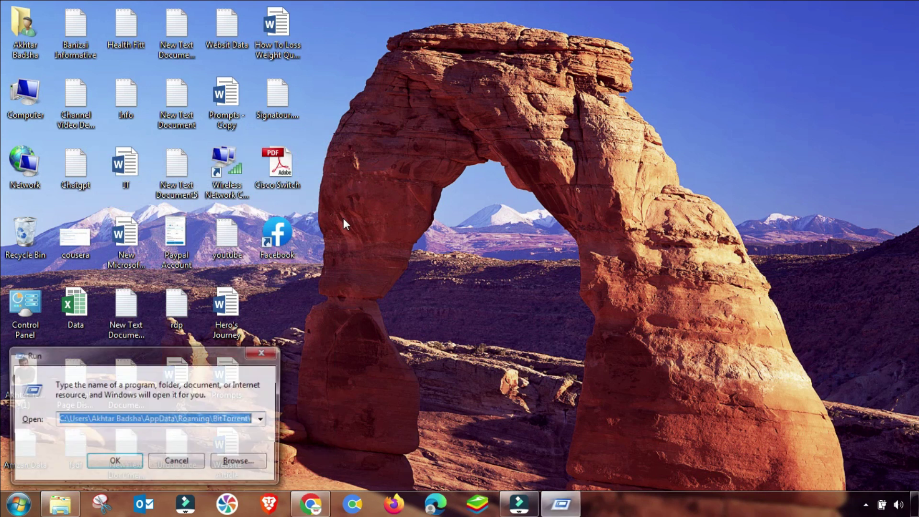
{"action": "left_click", "coordinate": [141, 424]}
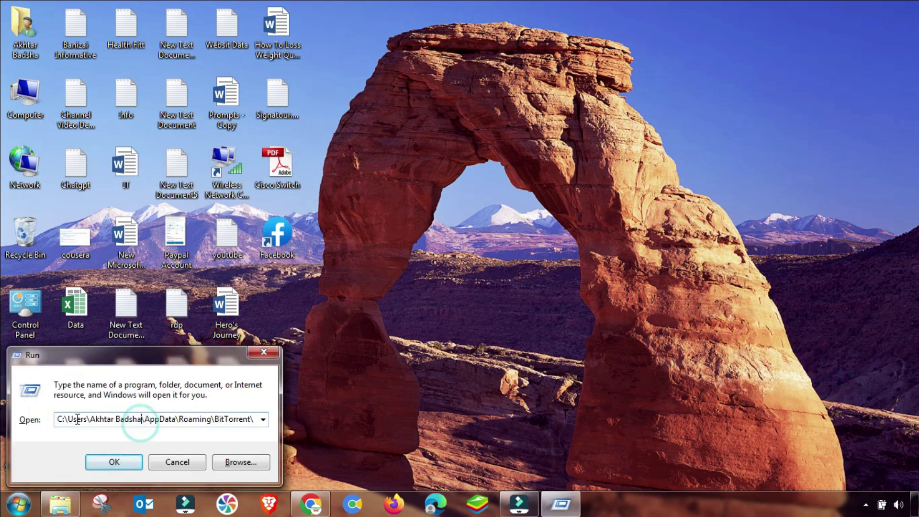
{"action": "left_click_drag", "start_coordinate": [56, 419], "coordinate": [267, 419]}
{"action": "left_click", "coordinate": [217, 419]}
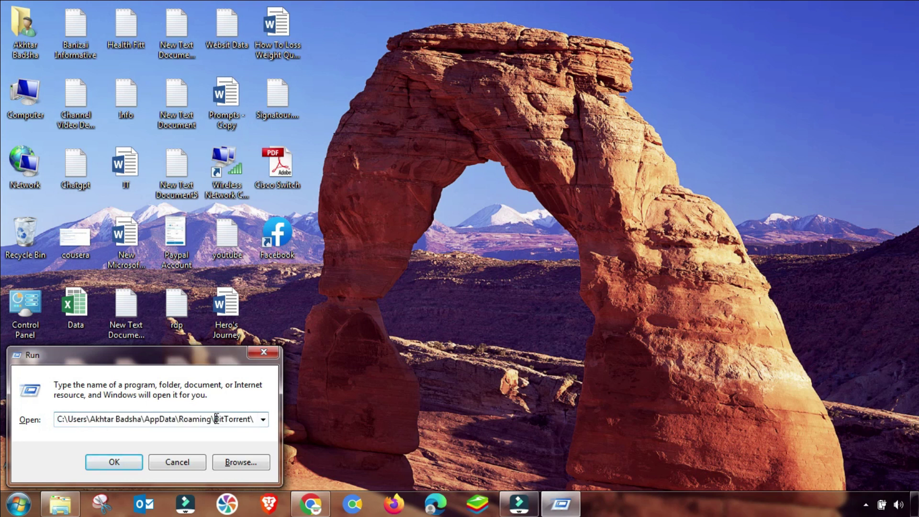
{"action": "left_click", "coordinate": [123, 462]}
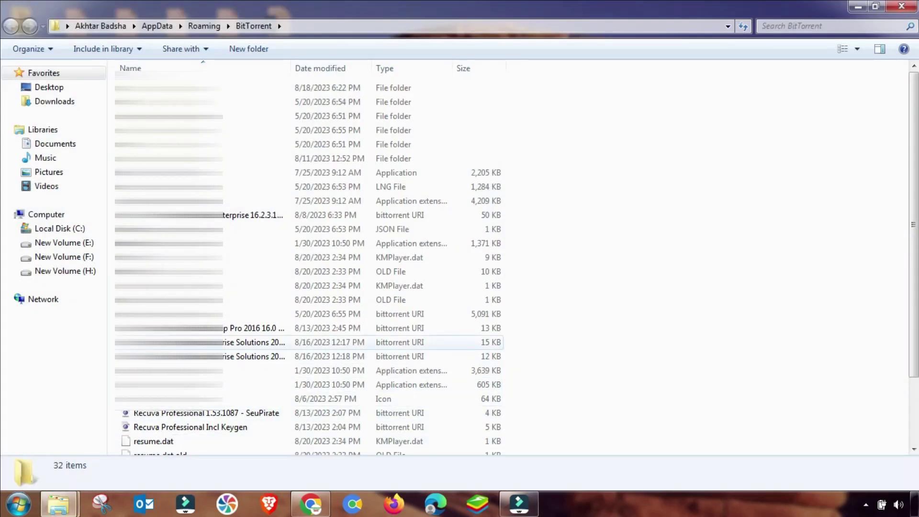
Delete settings.dat and settings.dat.old from the BitTorrent folder
{"action": "scroll", "coordinate": [240, 344], "scroll_direction": "down", "scroll_amount": 2}
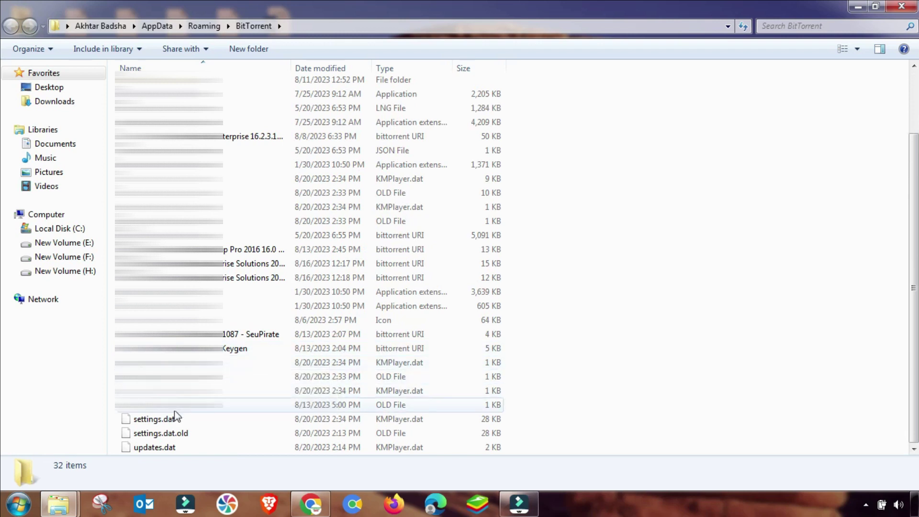
{"action": "left_click", "coordinate": [163, 420]}
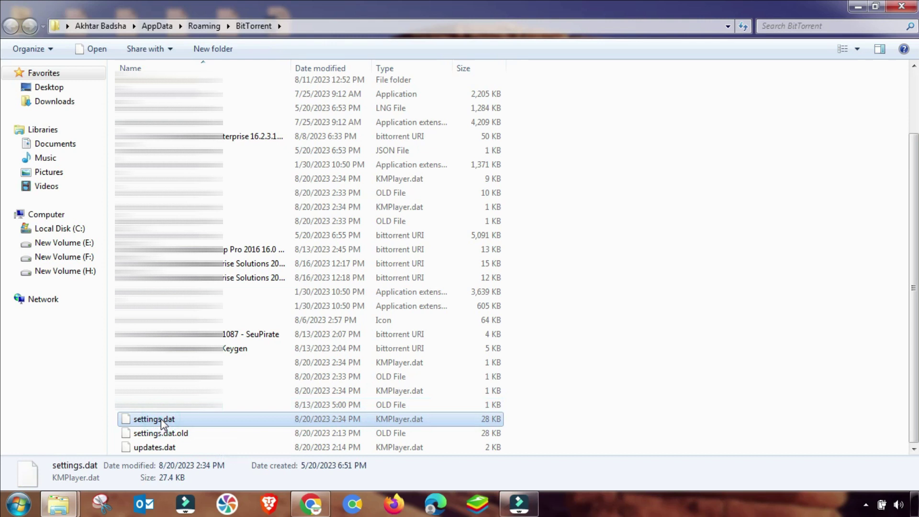
{"action": "right_click", "coordinate": [163, 421]}
{"action": "left_click", "coordinate": [224, 382]}
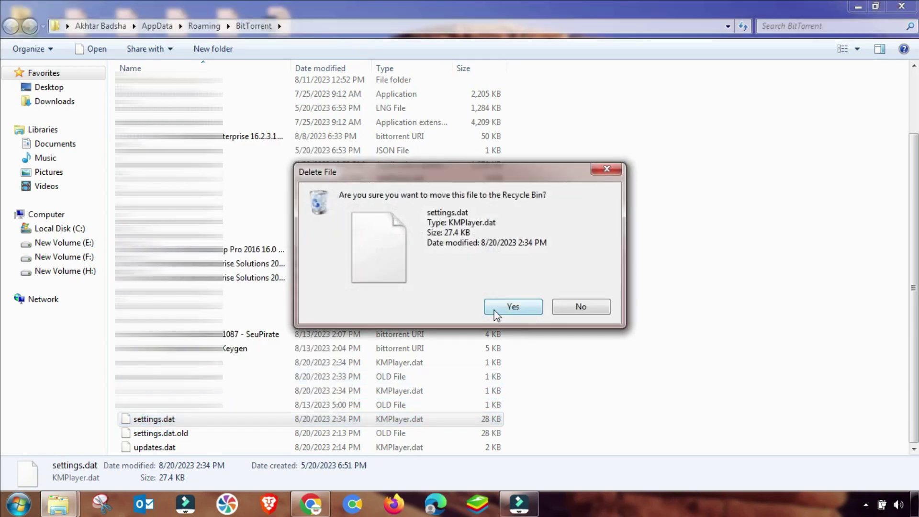
{"action": "left_click", "coordinate": [513, 307]}
{"action": "left_click", "coordinate": [154, 435]}
{"action": "right_click", "coordinate": [154, 434]}
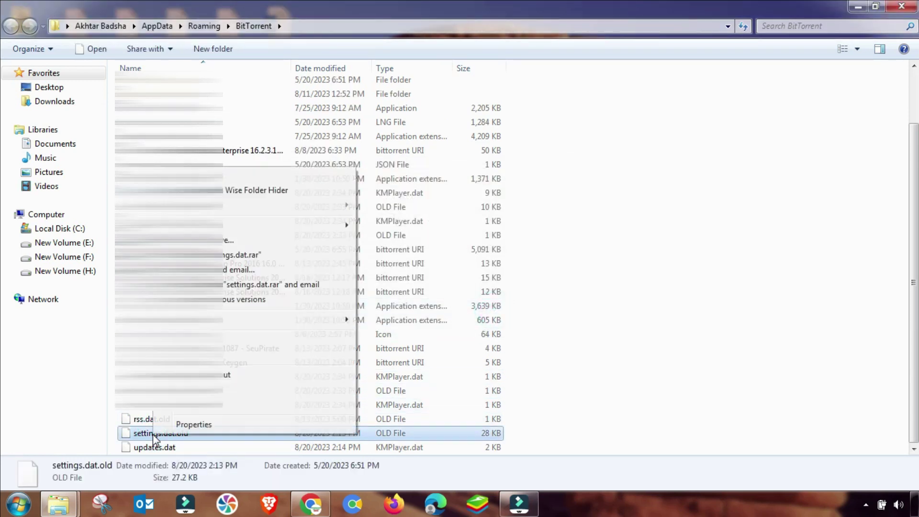
{"action": "left_click", "coordinate": [221, 395]}
{"action": "left_click", "coordinate": [513, 306]}
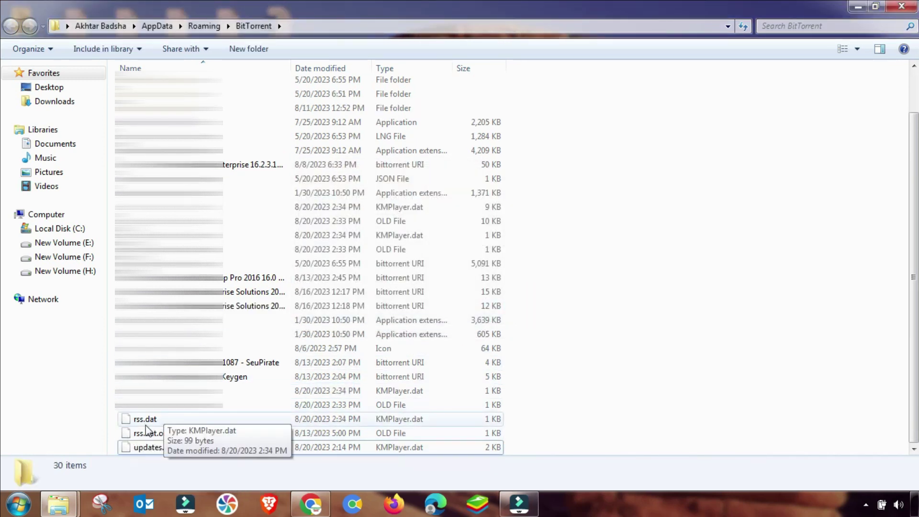
Delete rss.dat.old and rss.dat from the BitTorrent folder
{"action": "right_click", "coordinate": [163, 434]}
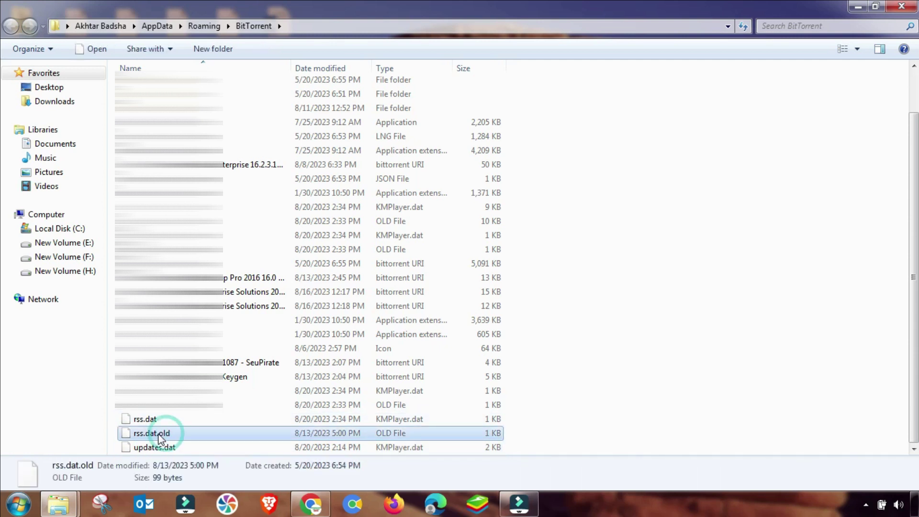
{"action": "left_click", "coordinate": [236, 390]}
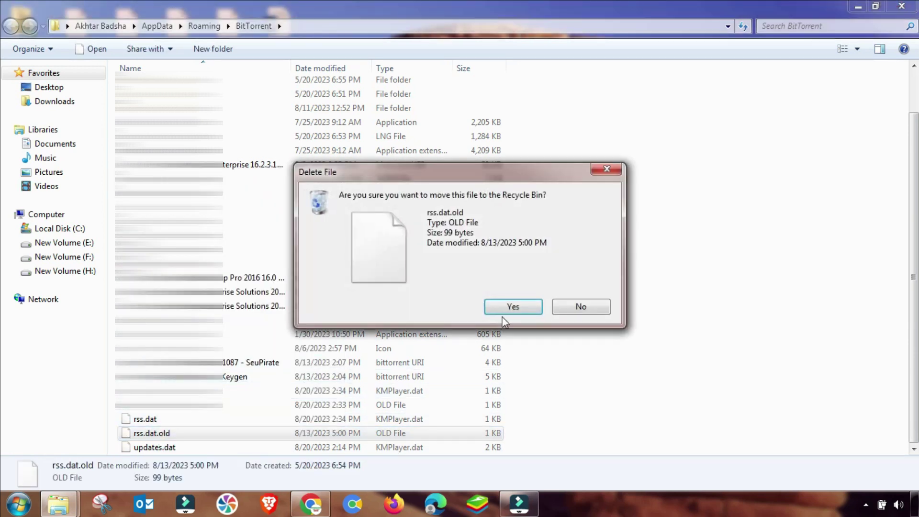
{"action": "left_click", "coordinate": [510, 306]}
{"action": "left_click", "coordinate": [148, 435]}
{"action": "right_click", "coordinate": [148, 436]}
{"action": "left_click", "coordinate": [201, 389]}
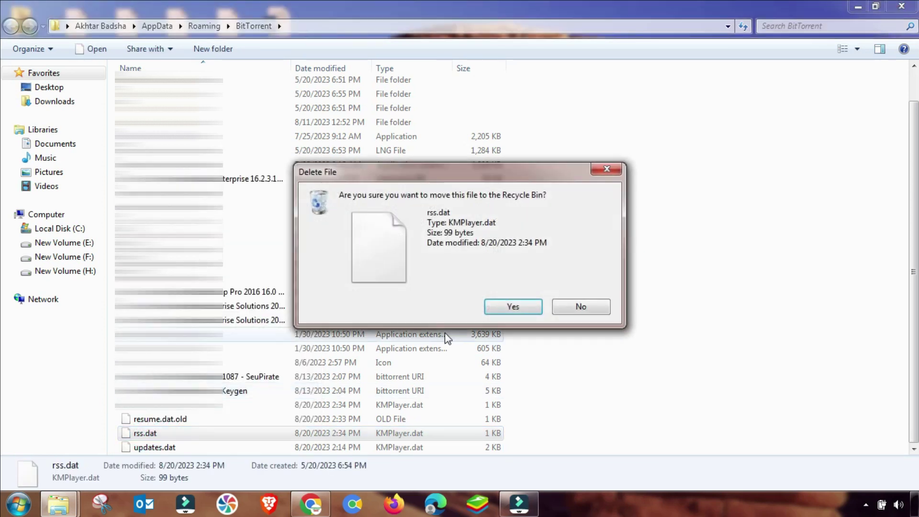
{"action": "left_click", "coordinate": [503, 311]}
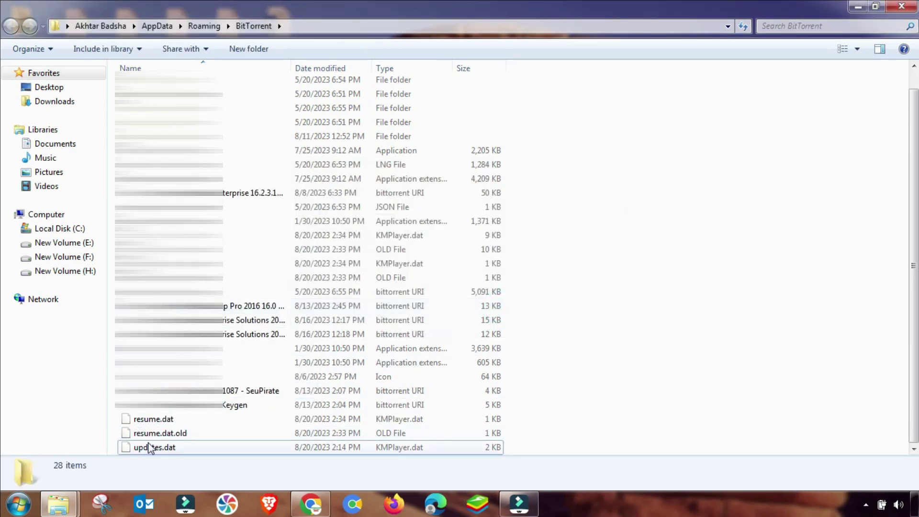
Delete resume.dat.old and resume.dat from the BitTorrent folder
{"action": "left_click", "coordinate": [158, 434]}
{"action": "right_click", "coordinate": [157, 434]}
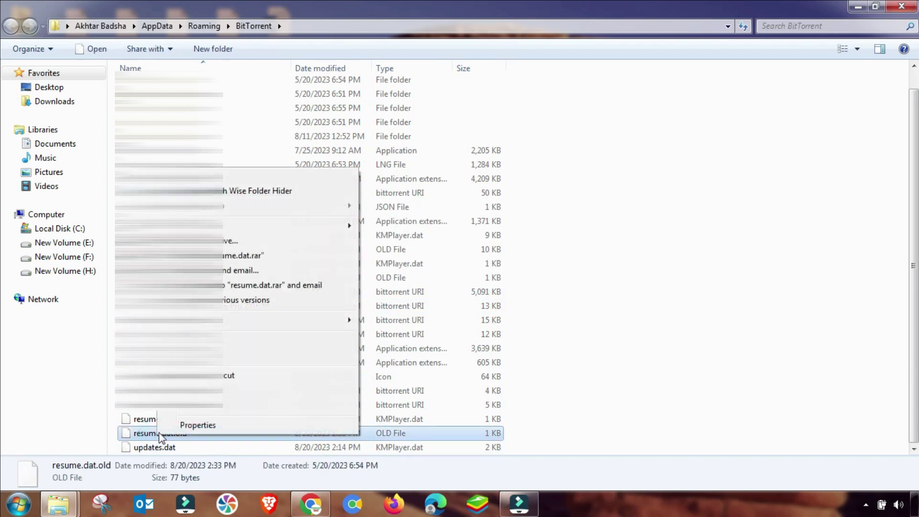
{"action": "left_click", "coordinate": [210, 390]}
{"action": "left_click", "coordinate": [494, 305]}
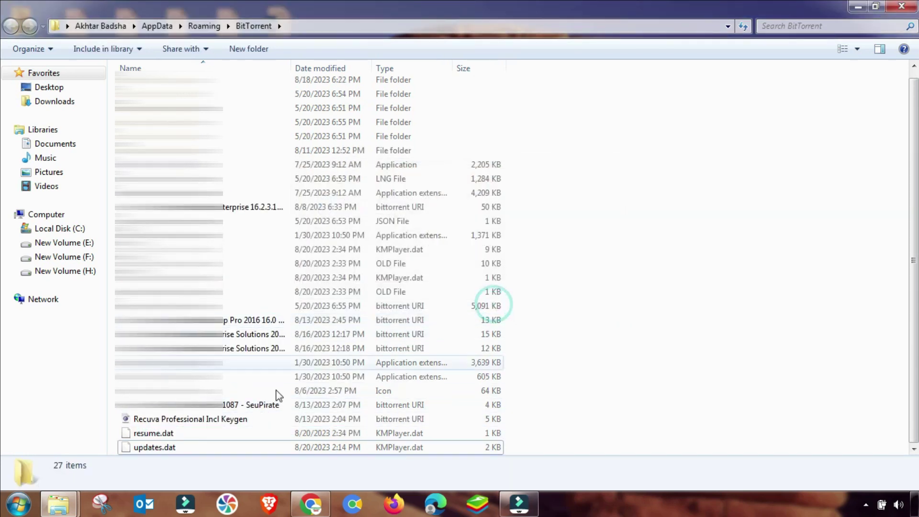
{"action": "left_click", "coordinate": [154, 433]}
{"action": "right_click", "coordinate": [153, 435]}
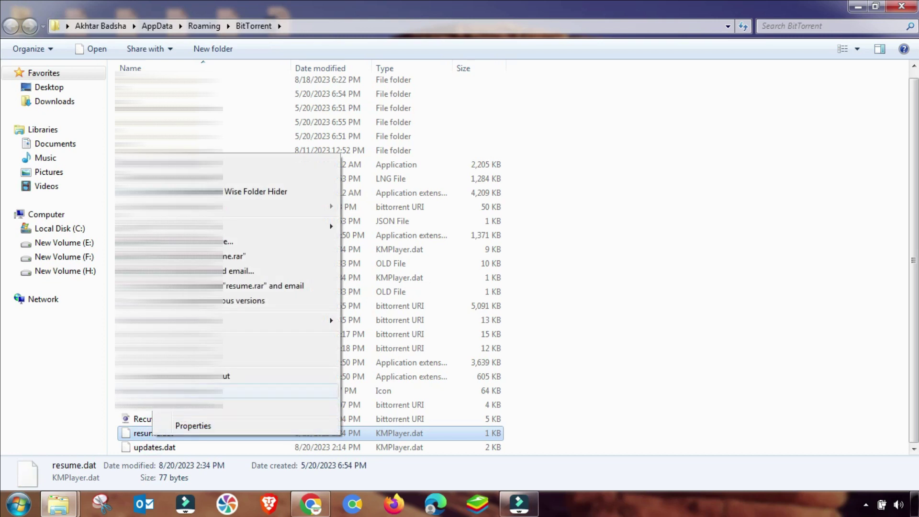
{"action": "left_click", "coordinate": [210, 391]}
{"action": "left_click", "coordinate": [509, 306]}
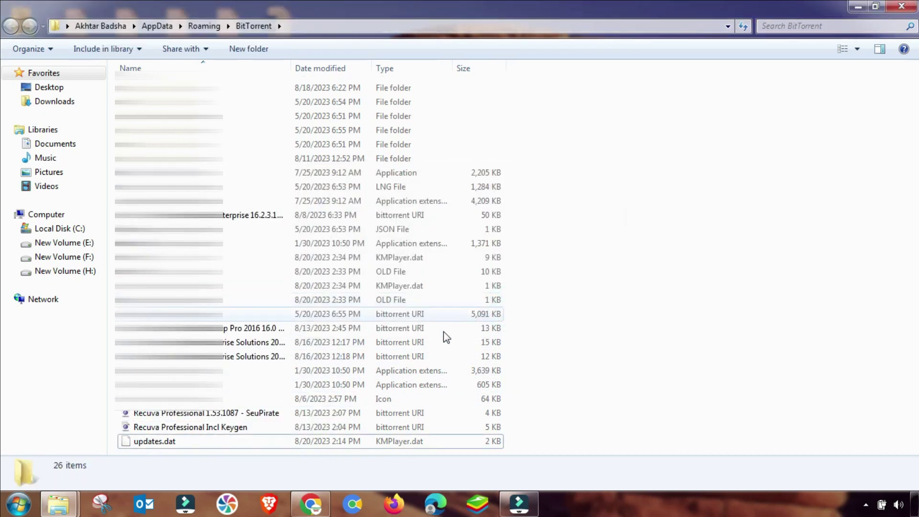
Close the BitTorrent folder, keeping updates.dat, and refresh the desktop
{"action": "left_click", "coordinate": [170, 441]}
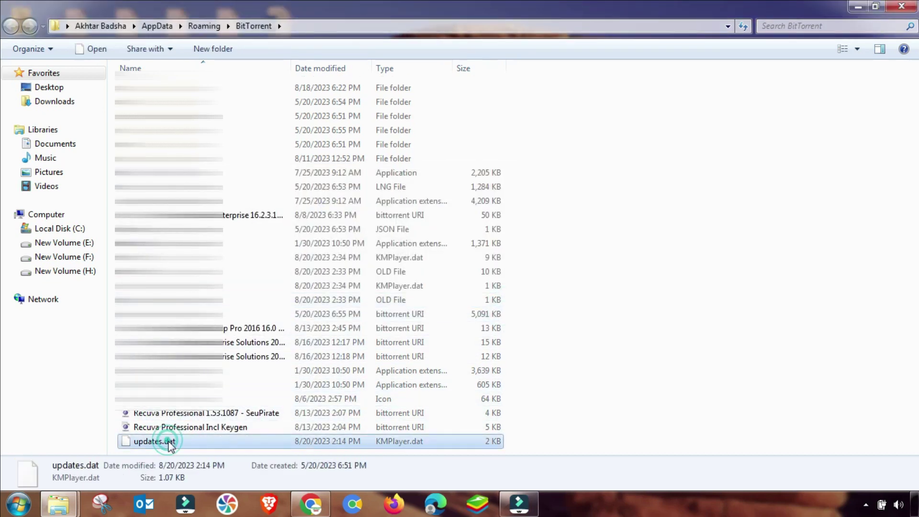
{"action": "left_click", "coordinate": [902, 6]}
{"action": "right_click", "coordinate": [482, 188]}
{"action": "left_click", "coordinate": [518, 232]}
{"action": "right_click", "coordinate": [518, 222]}
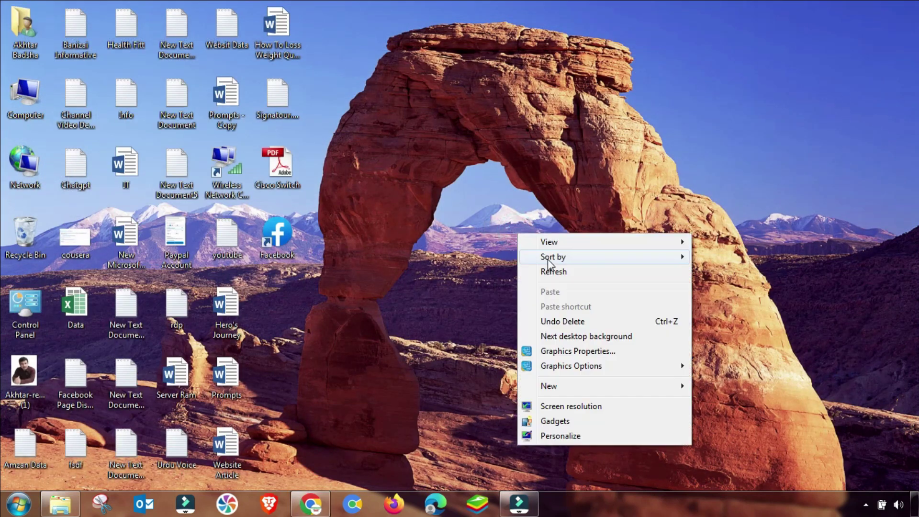
{"action": "left_click", "coordinate": [557, 276]}
Launch BitTorrent and open its preferences
{"action": "left_click", "coordinate": [18, 504]}
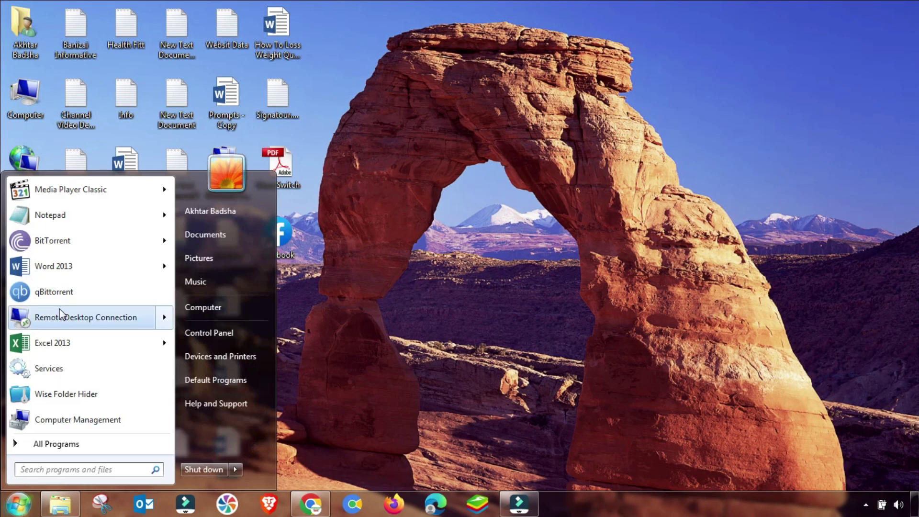
{"action": "left_click", "coordinate": [58, 236]}
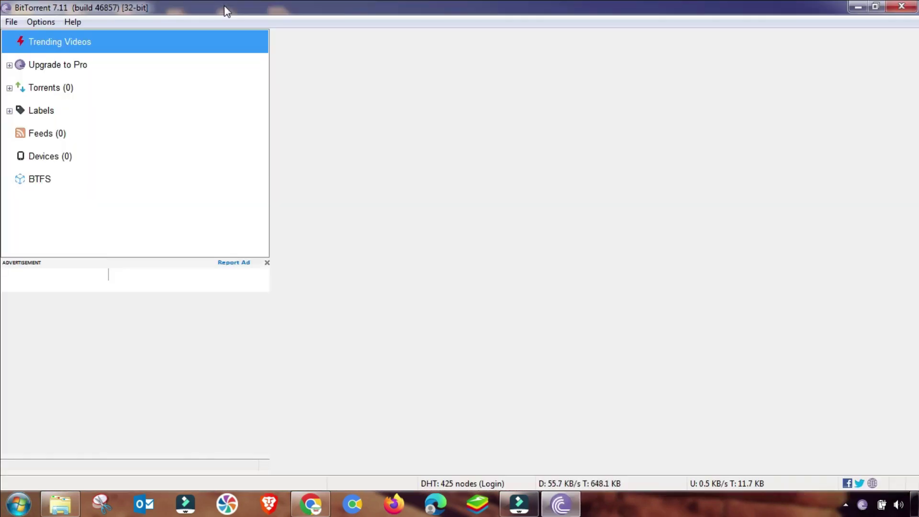
{"action": "left_click", "coordinate": [40, 23]}
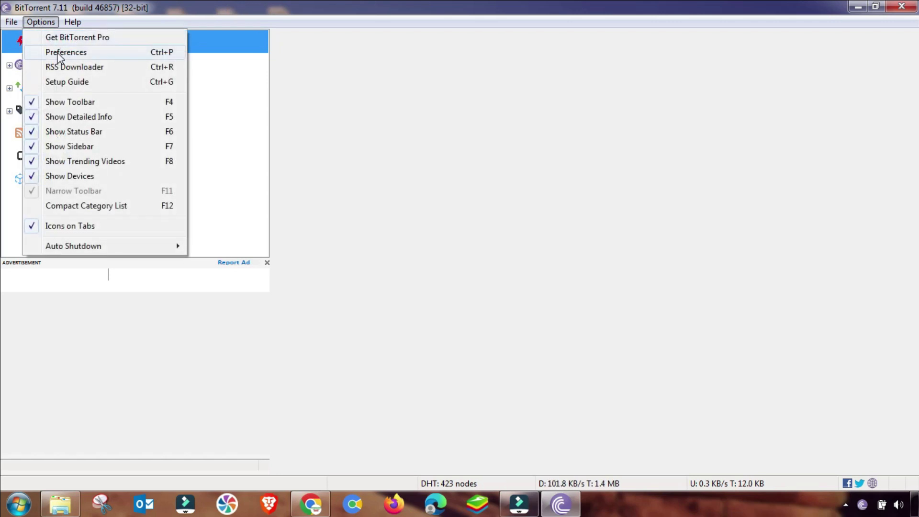
{"action": "left_click", "coordinate": [76, 53]}
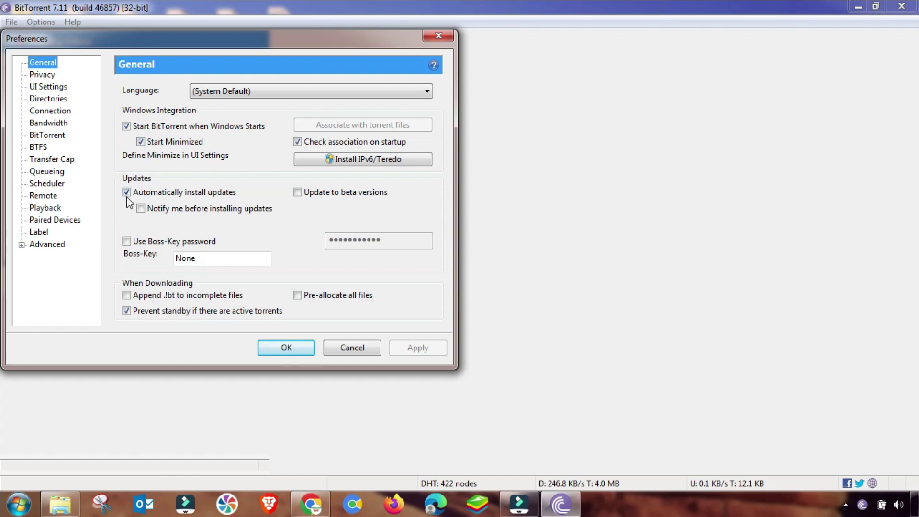
Clear the private data in the Privacy preferences, and check the UI Settings and Directories preferences
{"action": "left_click", "coordinate": [43, 75]}
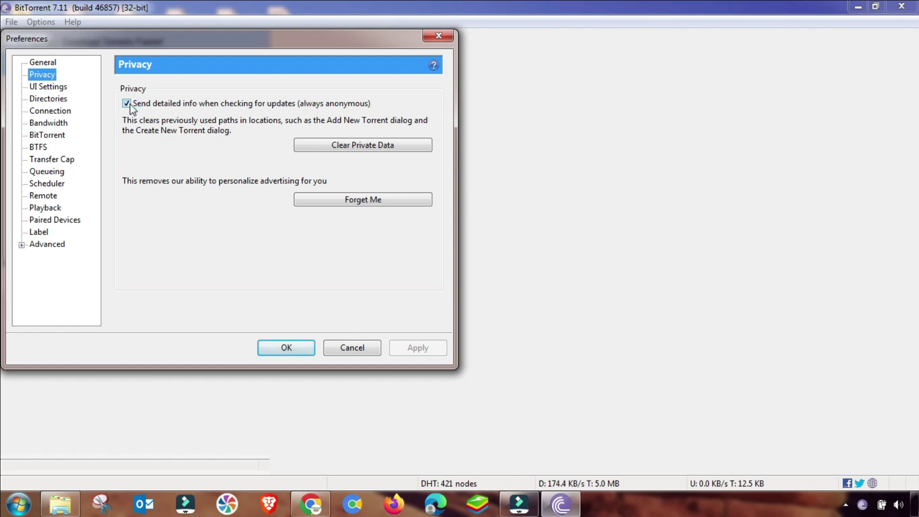
{"action": "left_click", "coordinate": [368, 149]}
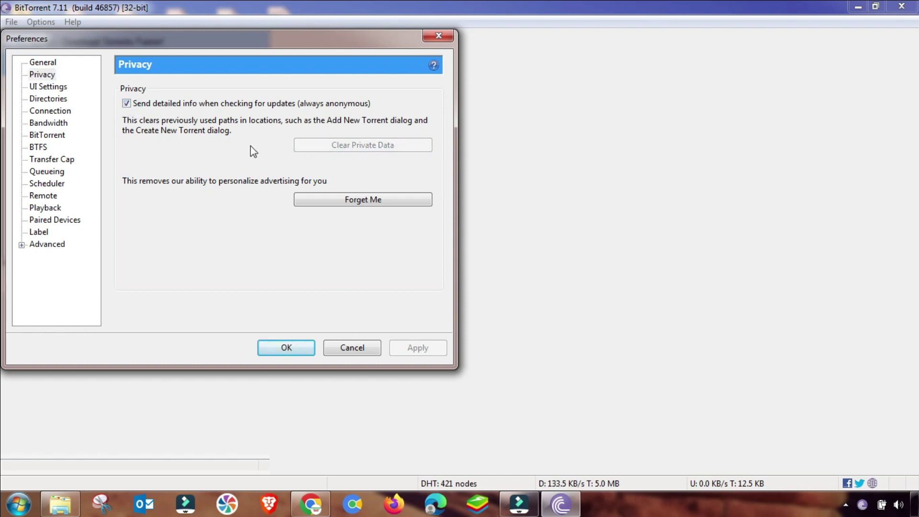
{"action": "left_click", "coordinate": [38, 88]}
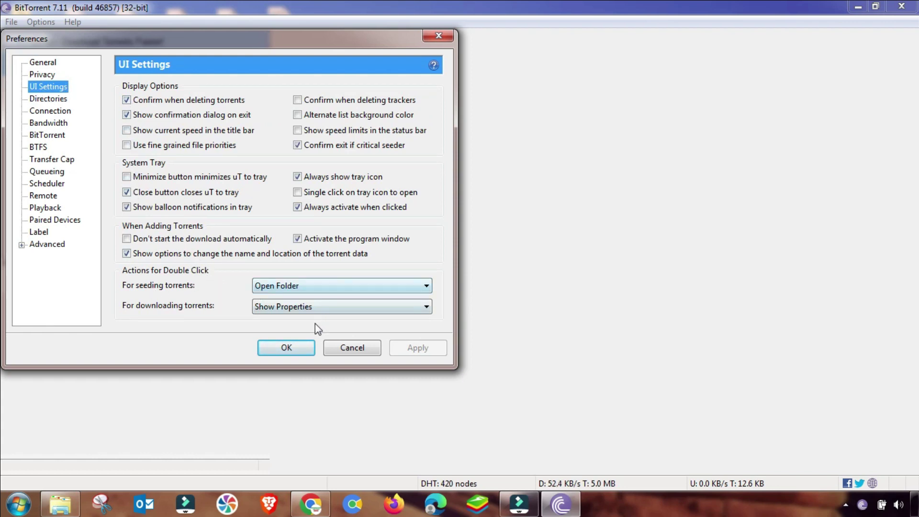
{"action": "left_click", "coordinate": [48, 98]}
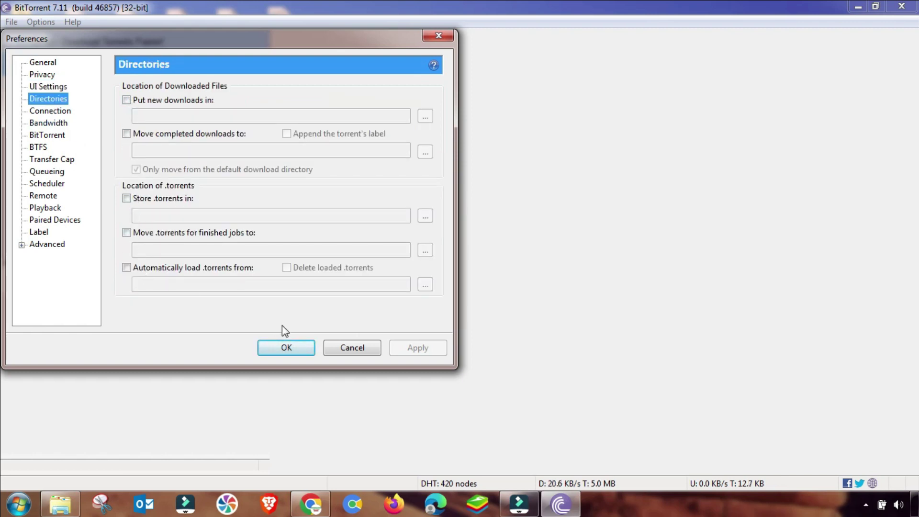
Apply a newly generated random port for incoming connections, and look through the available proxy server types
{"action": "left_click", "coordinate": [50, 112]}
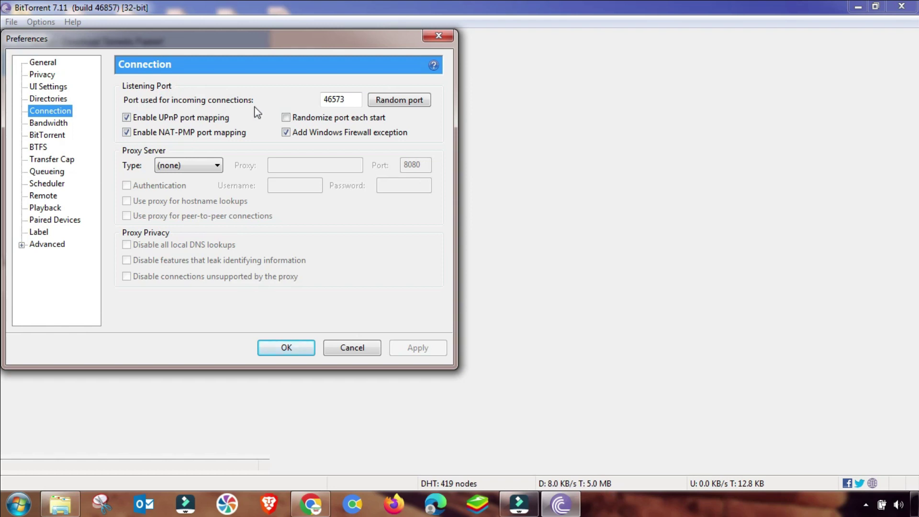
{"action": "left_click_drag", "start_coordinate": [349, 99], "coordinate": [320, 102]}
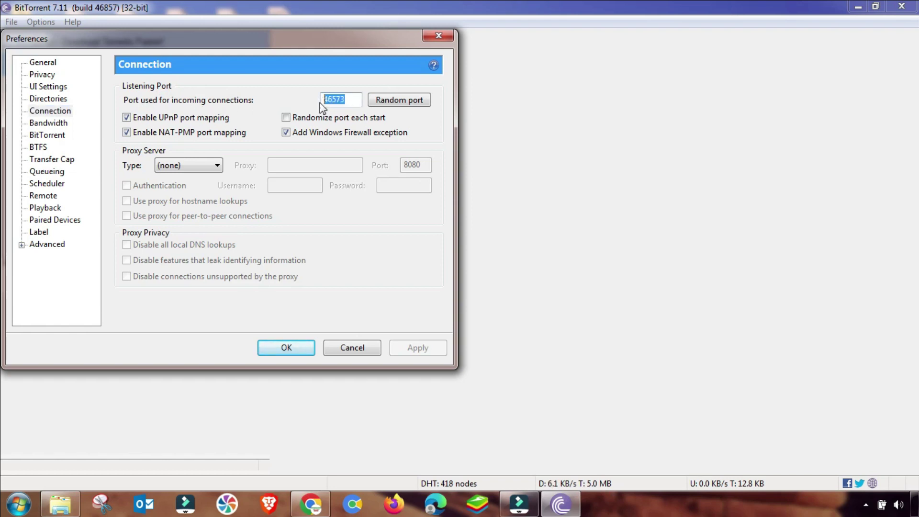
{"action": "left_click", "coordinate": [388, 102]}
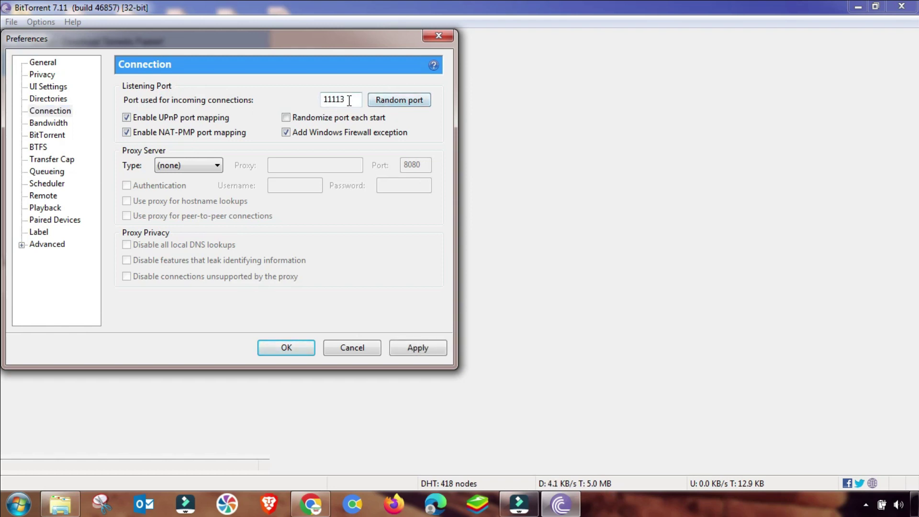
{"action": "left_click", "coordinate": [127, 118]}
{"action": "left_click", "coordinate": [417, 351]}
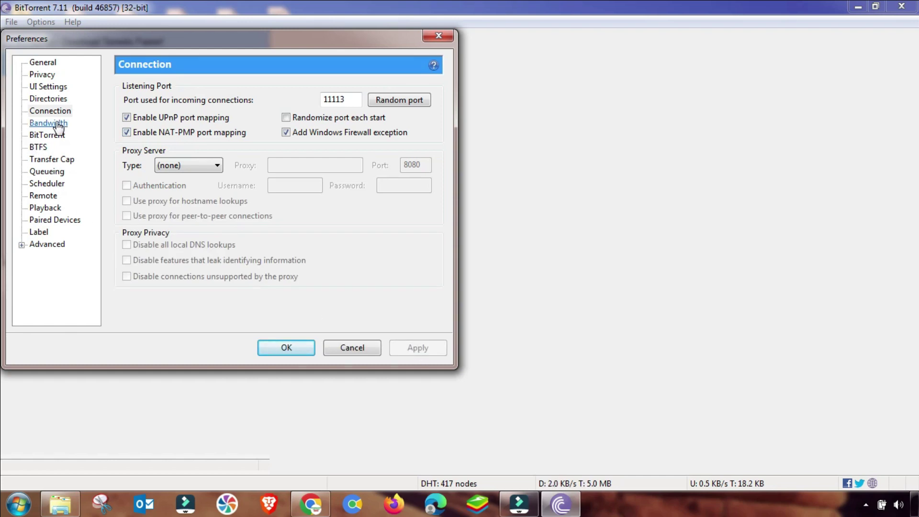
{"action": "left_click", "coordinate": [179, 163]}
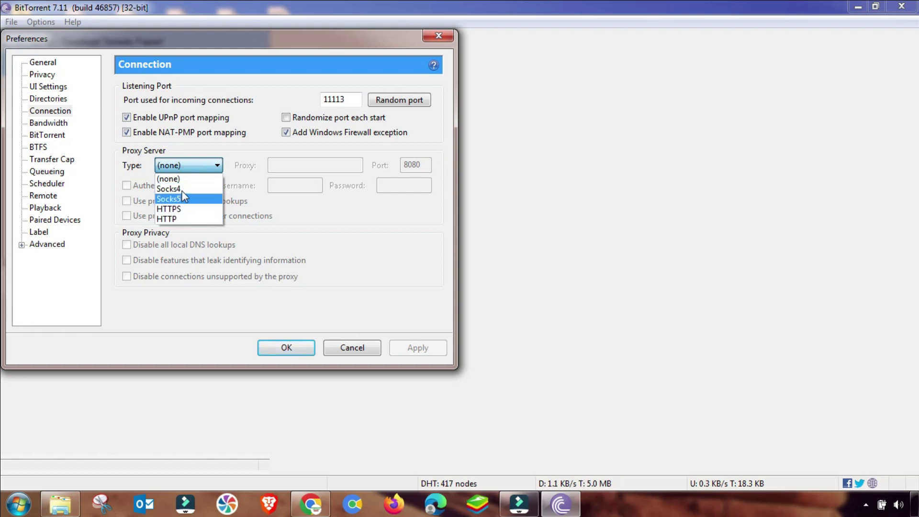
{"action": "left_click", "coordinate": [180, 167]}
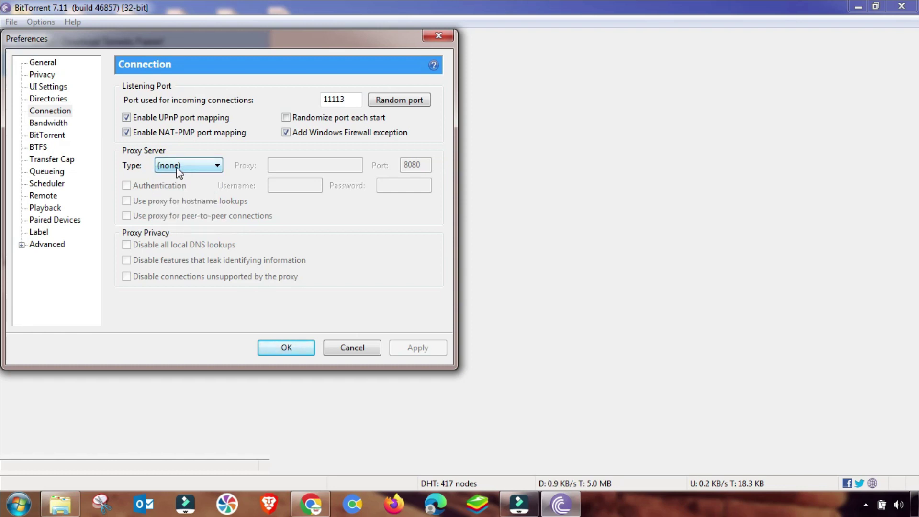
Set the maximum upload rate to 17 kB/s in the Bandwidth preferences, leaving the download rate unlimited
{"action": "left_click", "coordinate": [46, 125]}
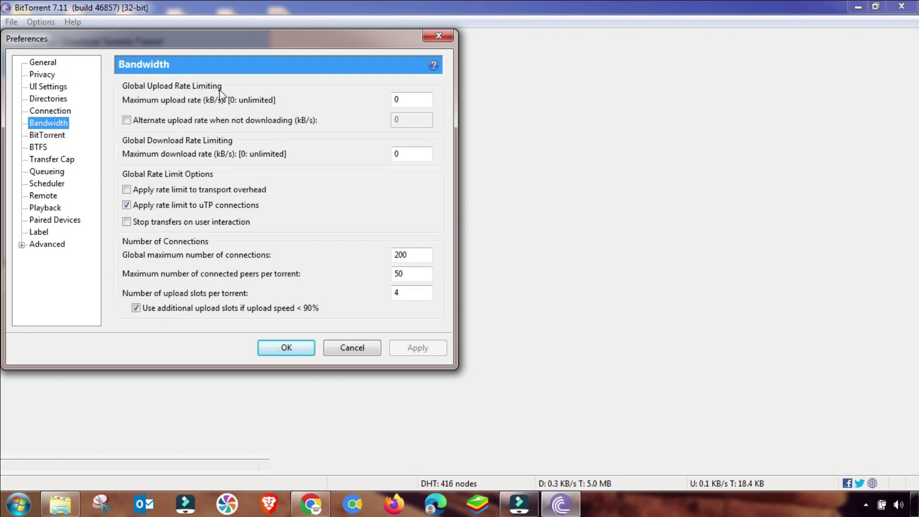
{"action": "left_click", "coordinate": [397, 99]}
{"action": "double_click", "coordinate": [396, 99]}
{"action": "type", "text": "17"}
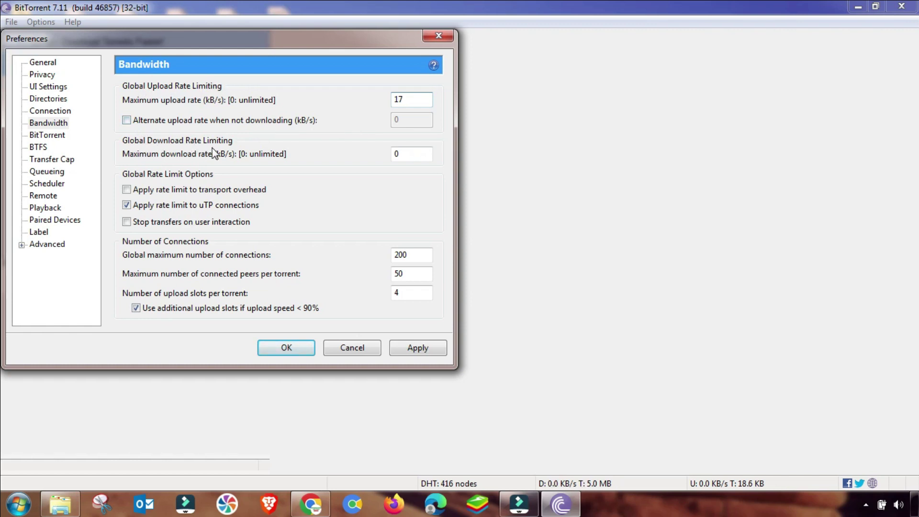
{"action": "left_click", "coordinate": [401, 153]}
{"action": "left_click_drag", "start_coordinate": [401, 154], "coordinate": [385, 155]}
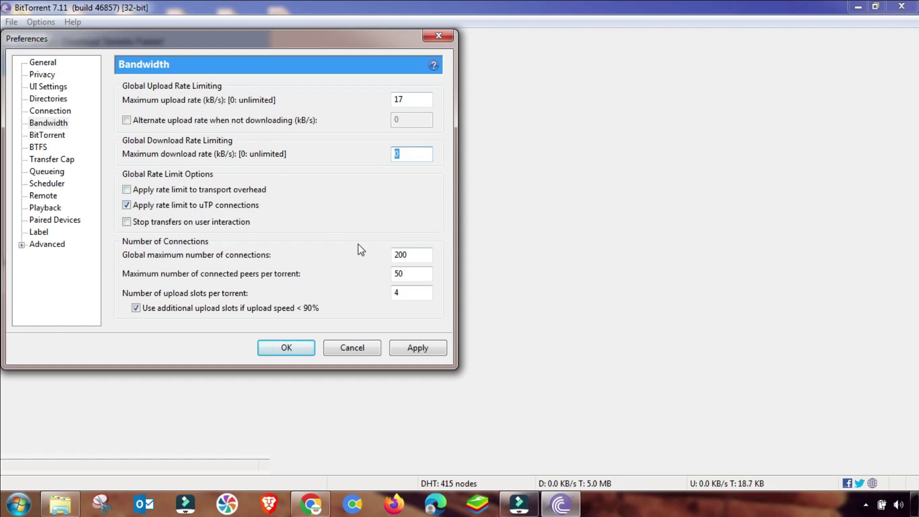
Set the global maximum connections to 450, connected peers per torrent to 350 and upload slots per torrent to 3, and apply
{"action": "left_click_drag", "start_coordinate": [421, 256], "coordinate": [381, 254]}
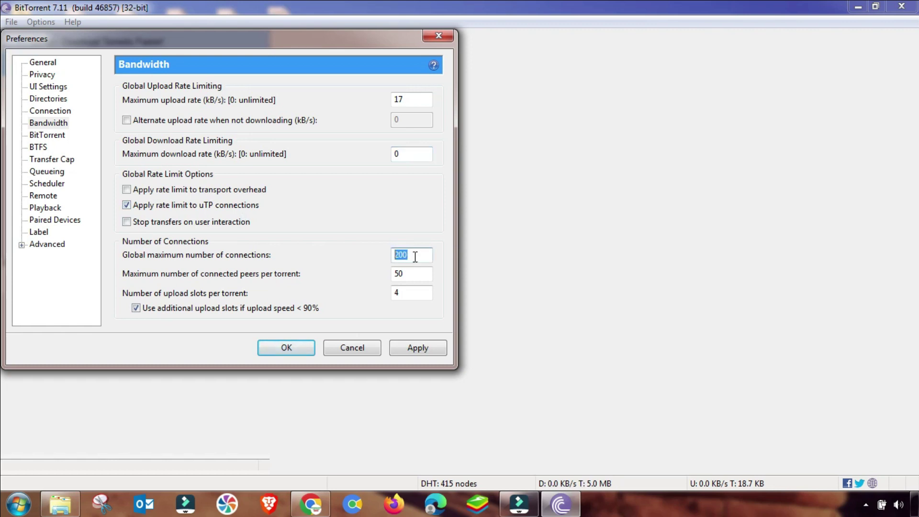
{"action": "type", "text": "450"}
{"action": "left_click", "coordinate": [401, 276]}
{"action": "left_click_drag", "start_coordinate": [408, 274], "coordinate": [383, 280]}
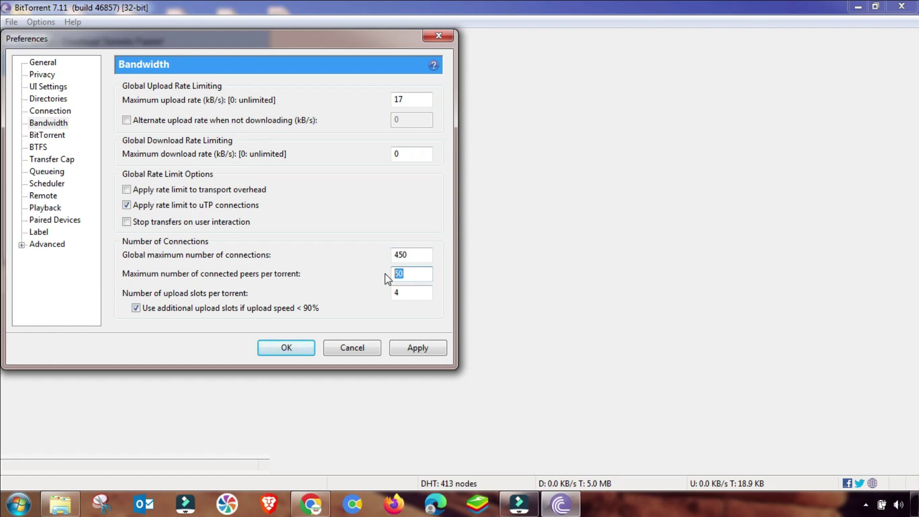
{"action": "type", "text": "350"}
{"action": "left_click_drag", "start_coordinate": [420, 293], "coordinate": [338, 295]}
{"action": "type", "text": "3"}
{"action": "left_click", "coordinate": [415, 355]}
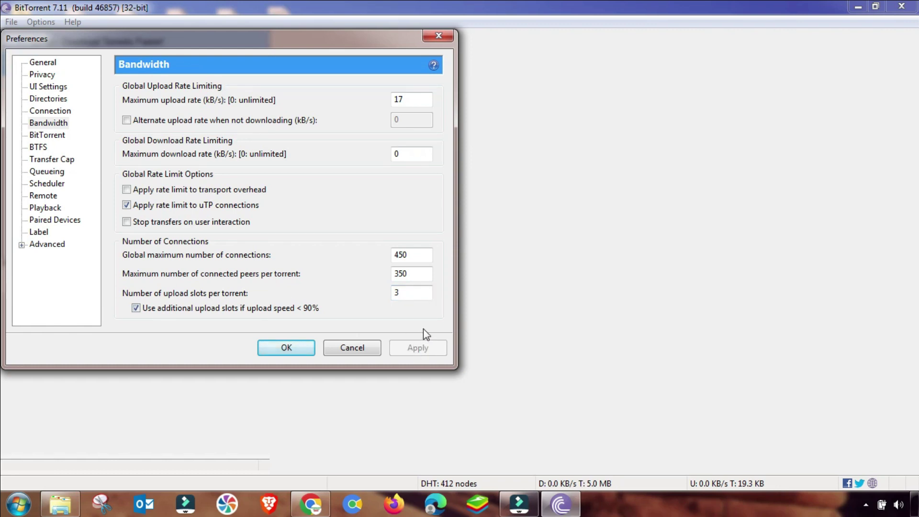
Enable Limit local peer bandwidth in the BitTorrent preferences and apply the change
{"action": "left_click", "coordinate": [50, 137]}
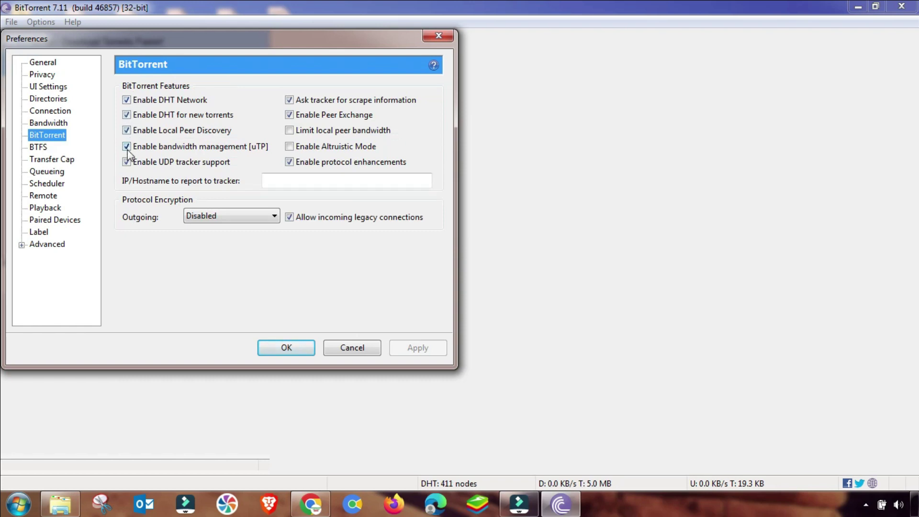
{"action": "left_click", "coordinate": [290, 131]}
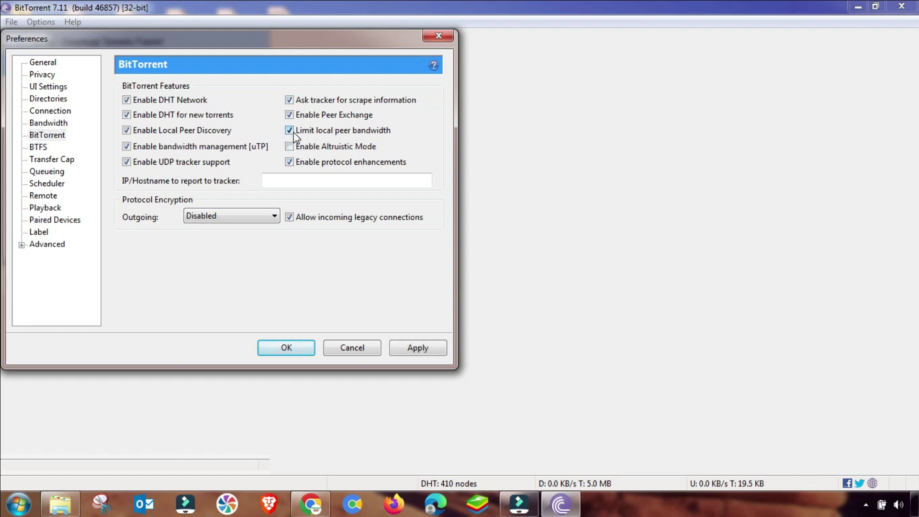
{"action": "left_click", "coordinate": [414, 350]}
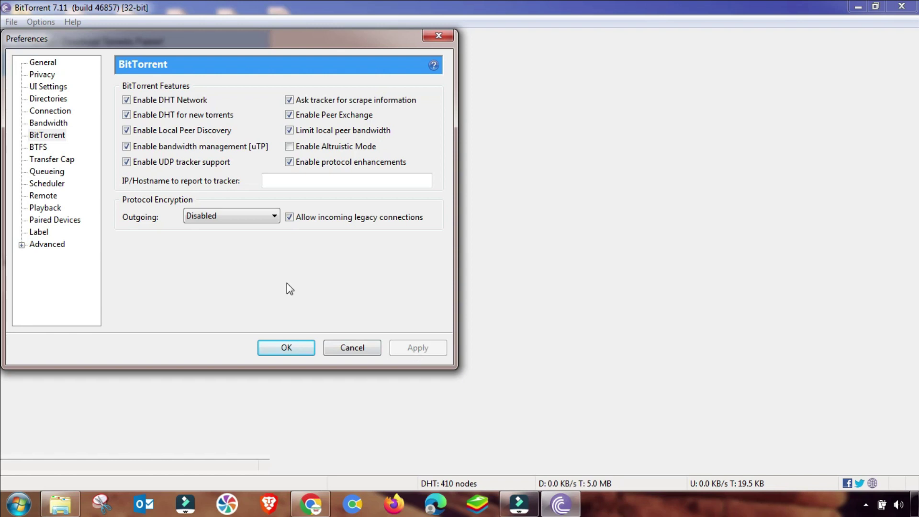
Toggle the Enable BTFS option twice and check the Transfer Cap preferences
{"action": "left_click", "coordinate": [38, 148]}
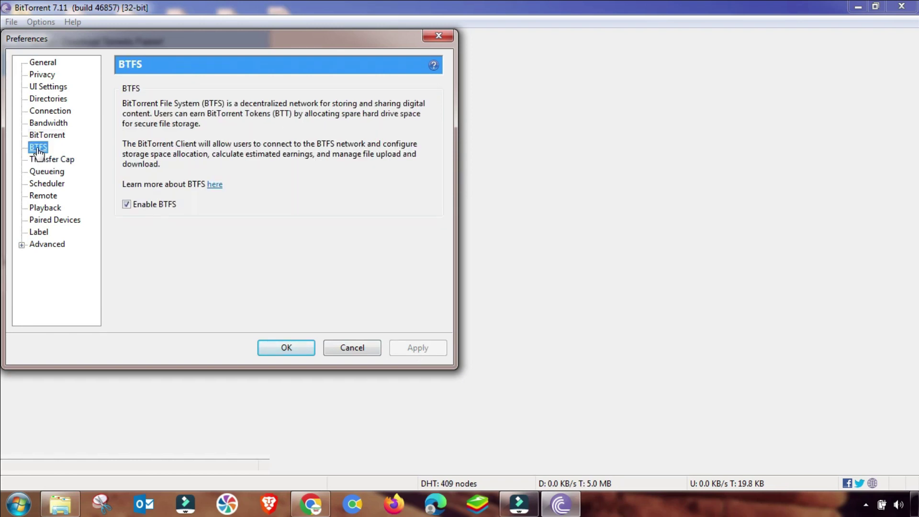
{"action": "double_click", "coordinate": [125, 205]}
{"action": "left_click", "coordinate": [52, 162]}
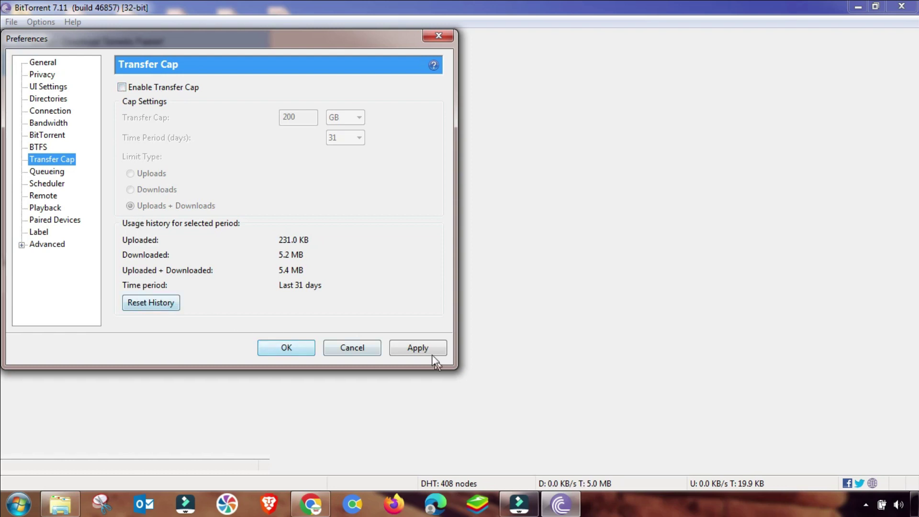
Set the maximum number of active downloads to 4 in the Queueing preferences
{"action": "left_click", "coordinate": [46, 171]}
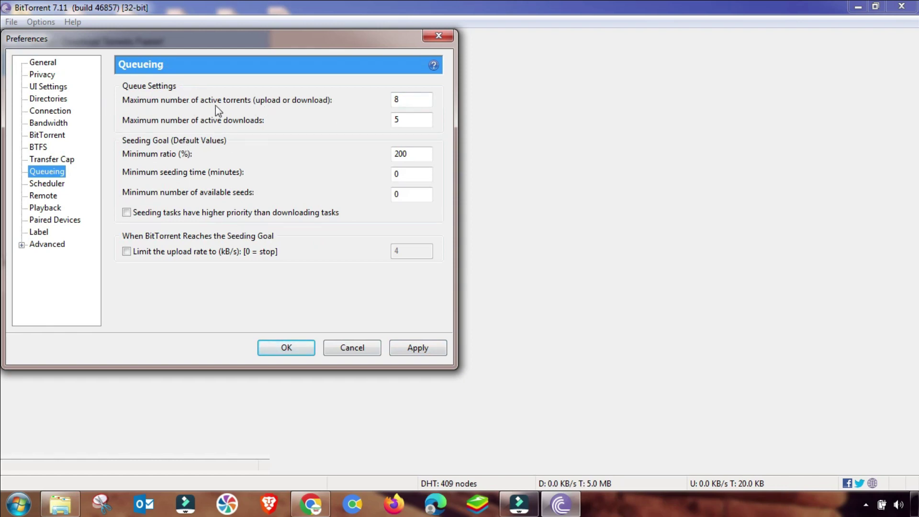
{"action": "double_click", "coordinate": [398, 100]}
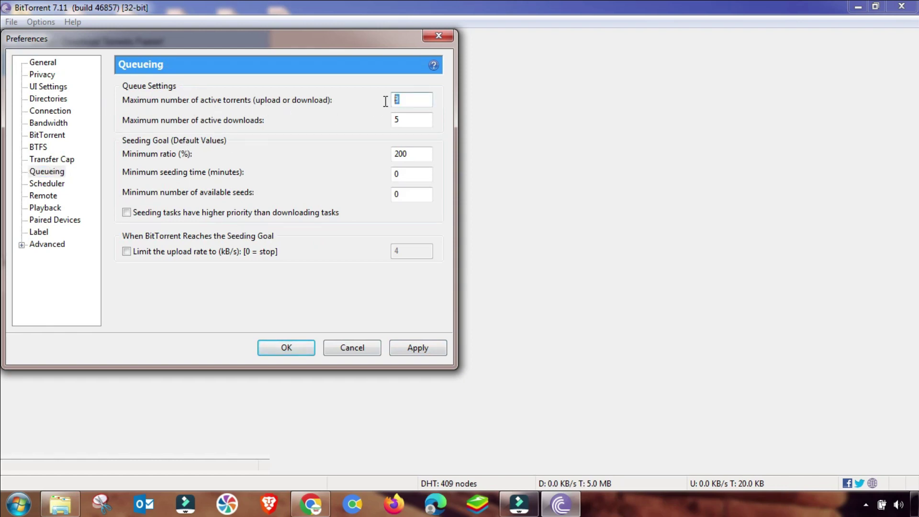
{"action": "double_click", "coordinate": [395, 119]}
{"action": "type", "text": "4"}
Set the seeding goal to a 220% minimum ratio, 3 minutes minimum seeding time and 5 minimum available seeds, and apply
{"action": "left_click", "coordinate": [405, 154]}
{"action": "key", "text": "BackSpace"}
{"action": "key", "text": "BackSpace"}
{"action": "type", "text": "2"}
{"action": "double_click", "coordinate": [407, 174]}
{"action": "double_click", "coordinate": [400, 195]}
{"action": "type", "text": "5"}
{"action": "left_click", "coordinate": [413, 346]}
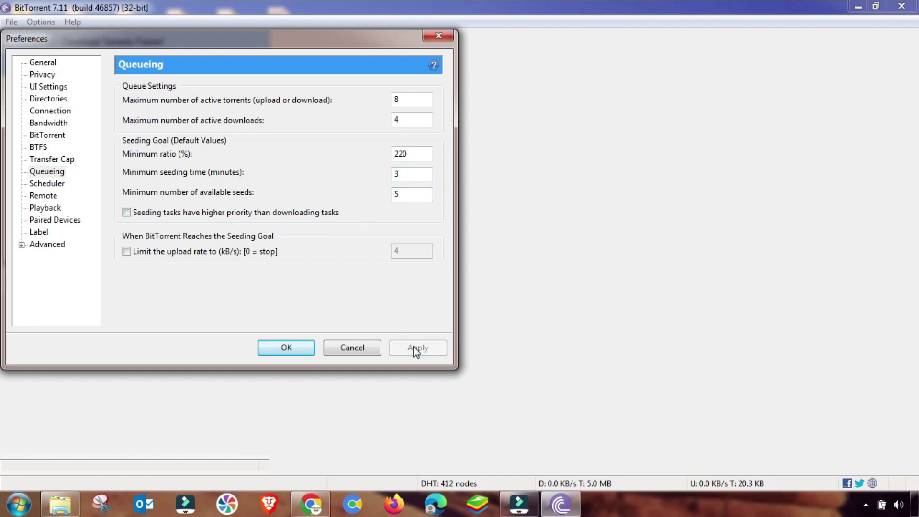
Review the Scheduler, Remote, Playback, Paired Devices, Label and Advanced preferences, including the external media player choice
{"action": "left_click", "coordinate": [45, 184]}
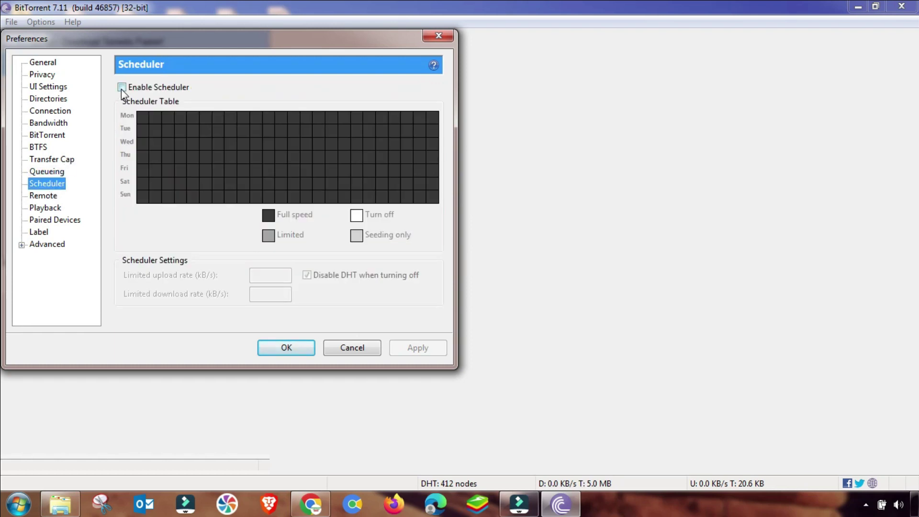
{"action": "left_click", "coordinate": [41, 197]}
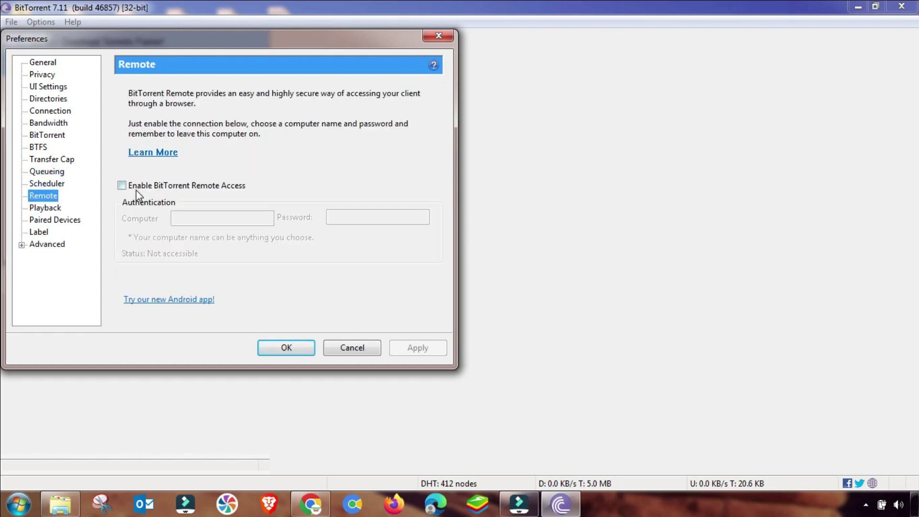
{"action": "left_click", "coordinate": [44, 207]}
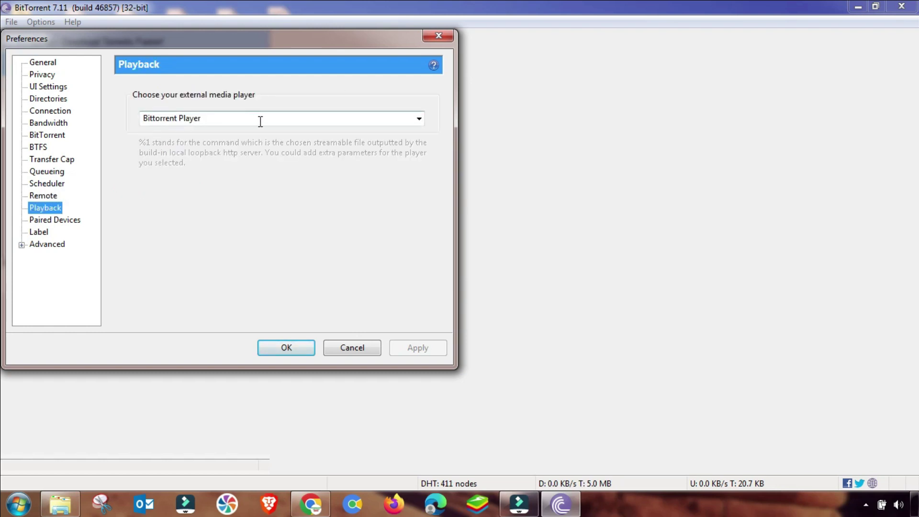
{"action": "left_click", "coordinate": [418, 119]}
{"action": "left_click", "coordinate": [417, 117]}
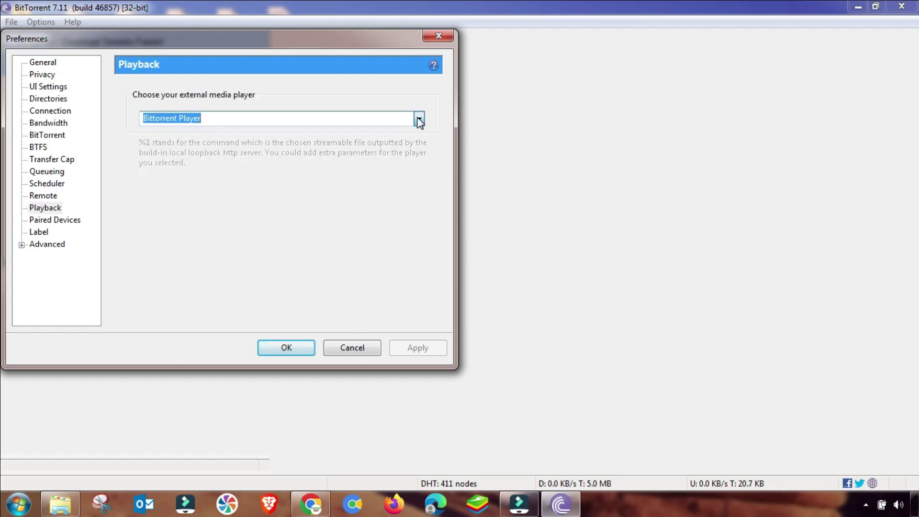
{"action": "left_click", "coordinate": [54, 221]}
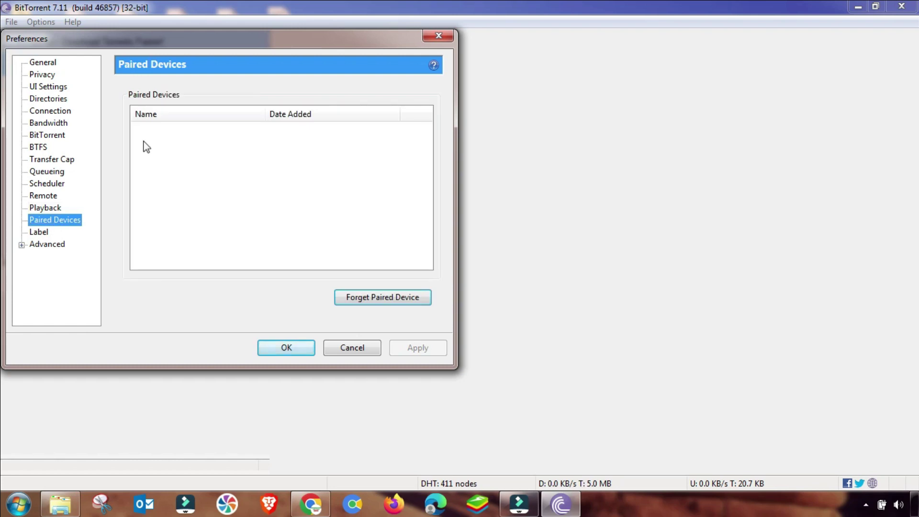
{"action": "left_click", "coordinate": [38, 232]}
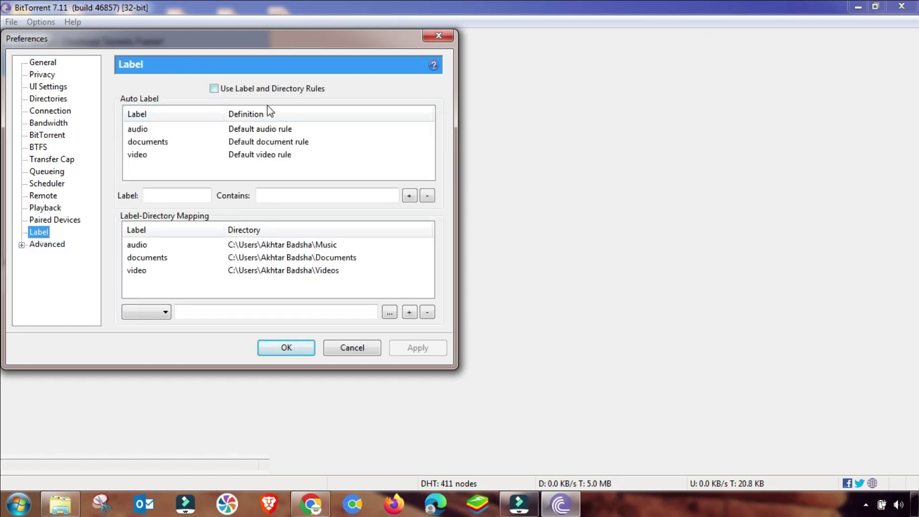
{"action": "left_click", "coordinate": [34, 247]}
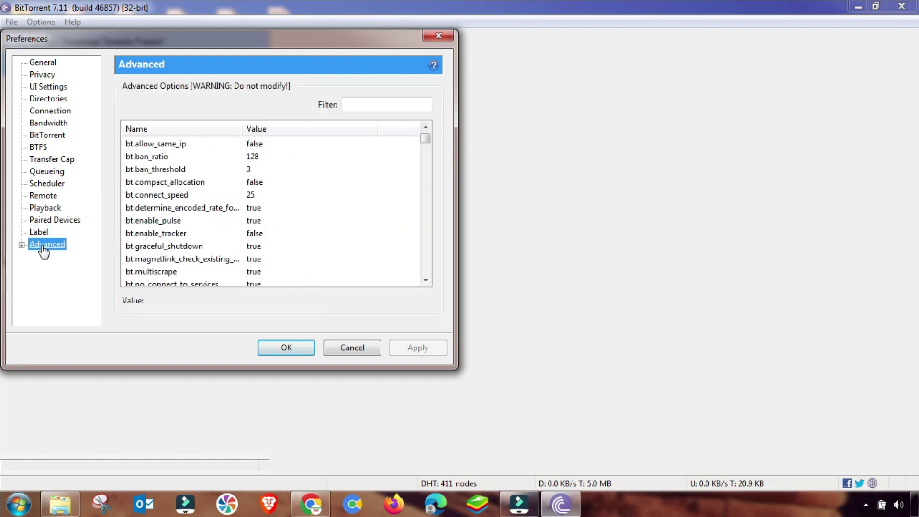
{"action": "left_click", "coordinate": [368, 108]}
{"action": "type", "text": "bt"}
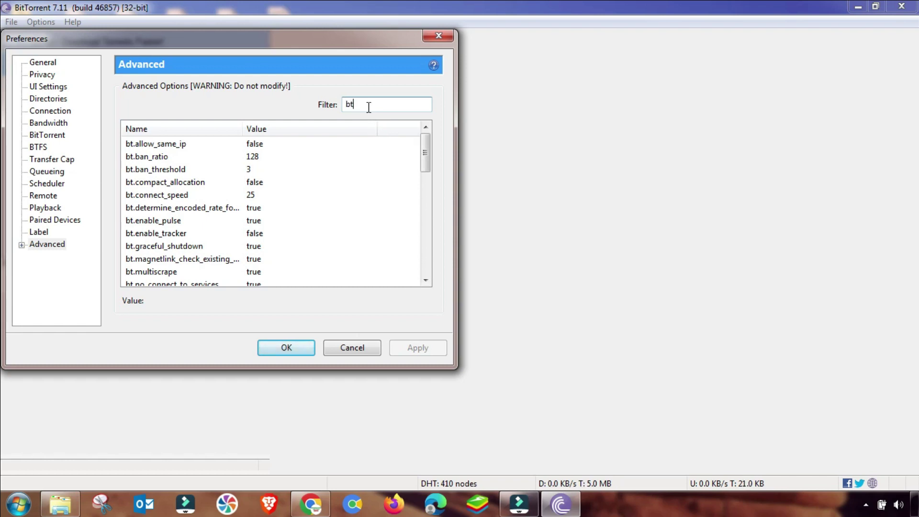
{"action": "key", "text": "BackSpace"}
{"action": "key", "text": "BackSpace"}
Set the bt.ban_ratio advanced option to 230
{"action": "left_click", "coordinate": [149, 161]}
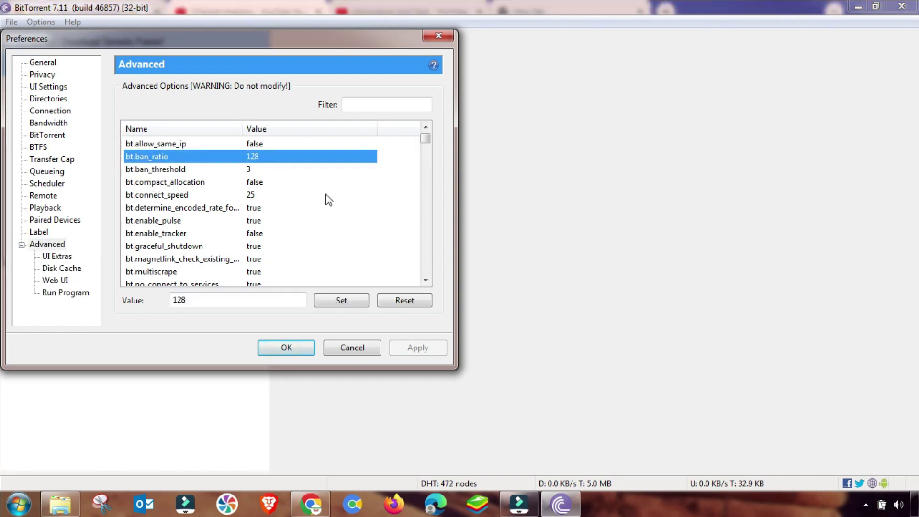
{"action": "double_click", "coordinate": [197, 302]}
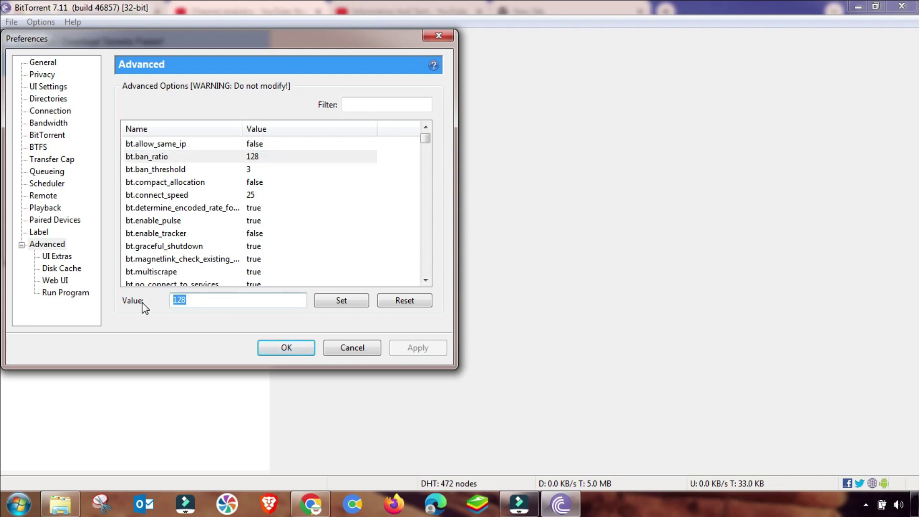
{"action": "type", "text": "230"}
{"action": "left_click", "coordinate": [355, 301]}
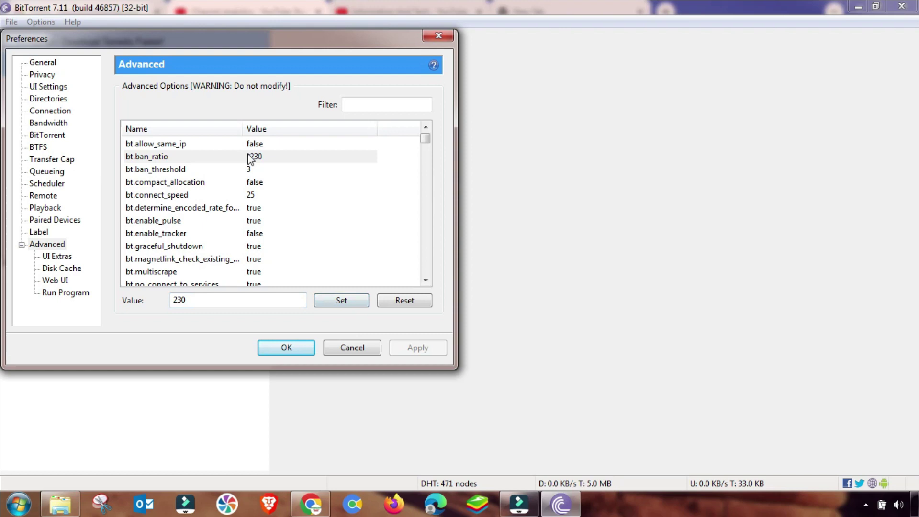
Set the bt.connect_speed advanced option to 350
{"action": "left_click", "coordinate": [151, 196]}
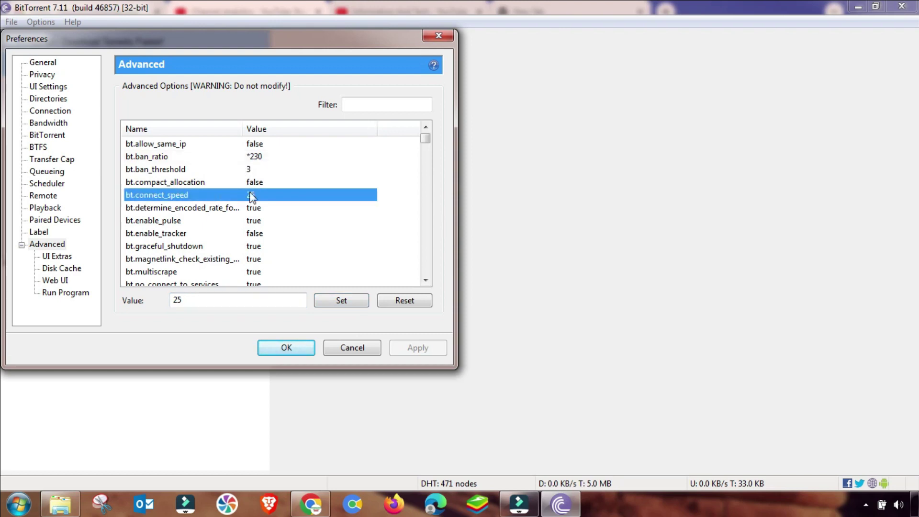
{"action": "double_click", "coordinate": [191, 302]}
{"action": "type", "text": "350"}
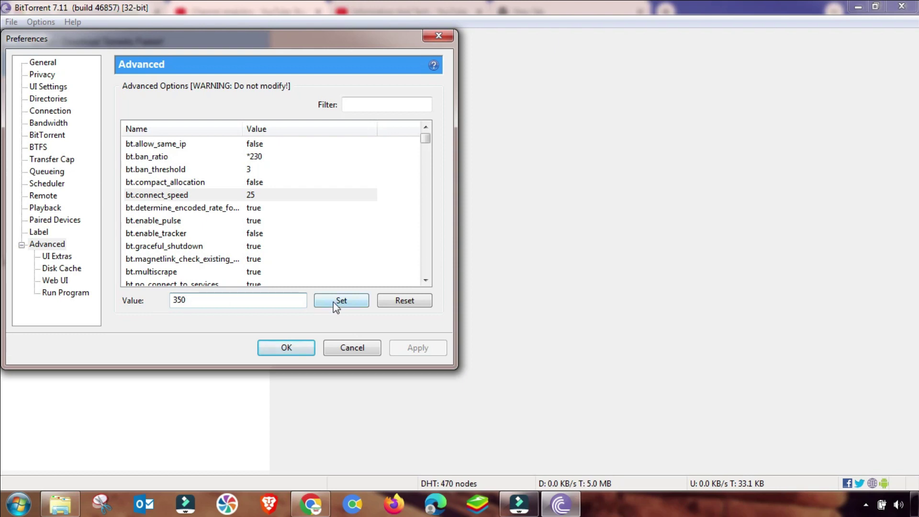
{"action": "left_click", "coordinate": [335, 305]}
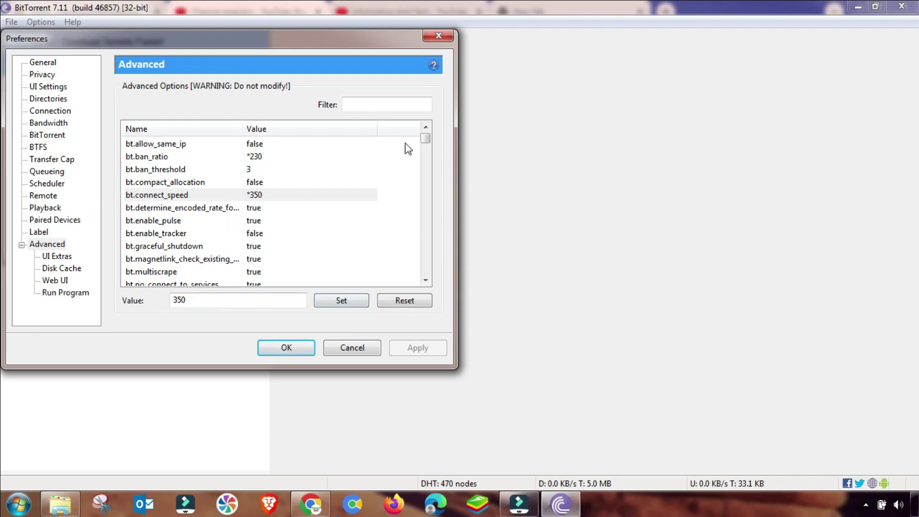
Check the isp.primary_dns and isp.secondary_dns advanced options and save the preferences
{"action": "left_click_drag", "start_coordinate": [424, 137], "coordinate": [426, 210]}
{"action": "scroll", "coordinate": [281, 262], "scroll_direction": "down", "scroll_amount": 2}
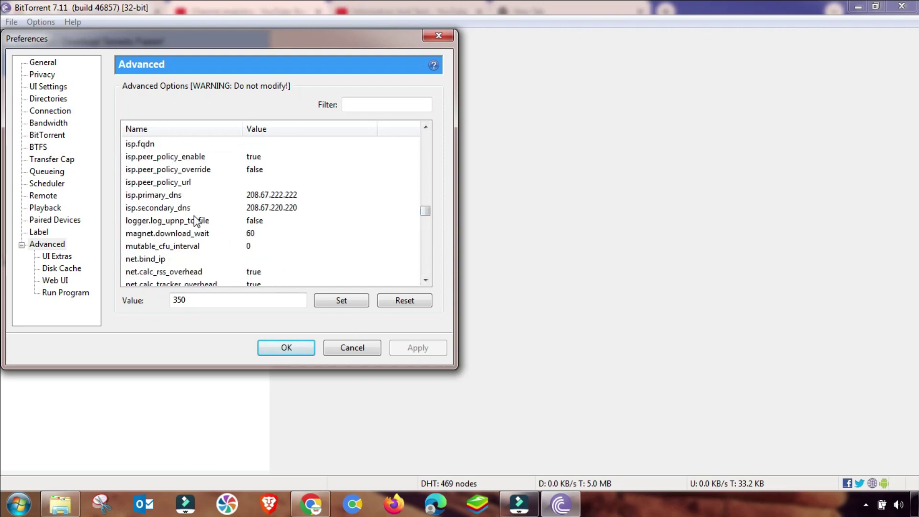
{"action": "left_click", "coordinate": [266, 196]}
{"action": "left_click_drag", "start_coordinate": [174, 300], "coordinate": [232, 301]}
{"action": "left_click", "coordinate": [233, 300]}
{"action": "left_click", "coordinate": [262, 209]}
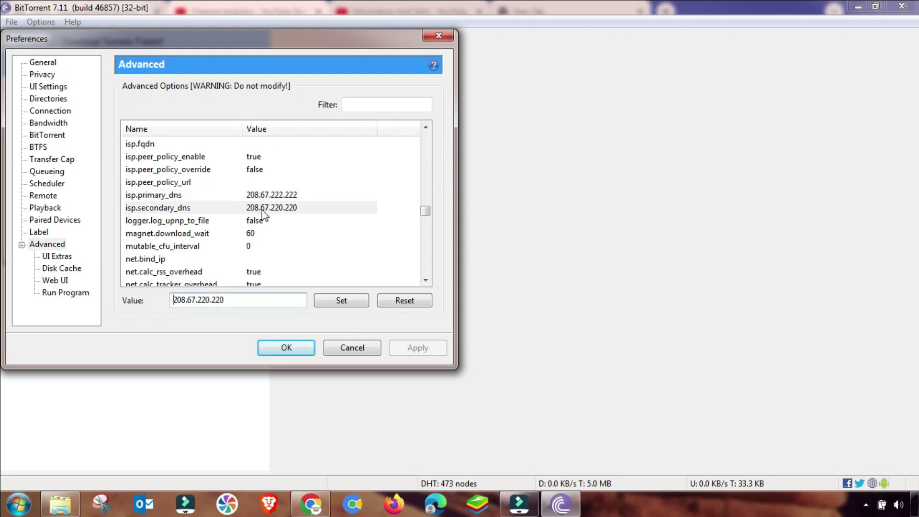
{"action": "left_click_drag", "start_coordinate": [230, 299], "coordinate": [154, 302]}
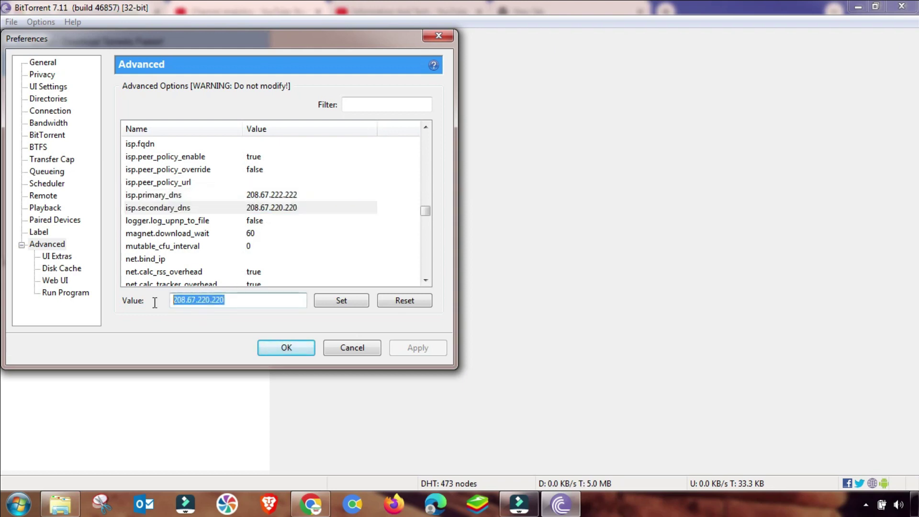
{"action": "left_click", "coordinate": [238, 302]}
{"action": "left_click", "coordinate": [288, 348]}
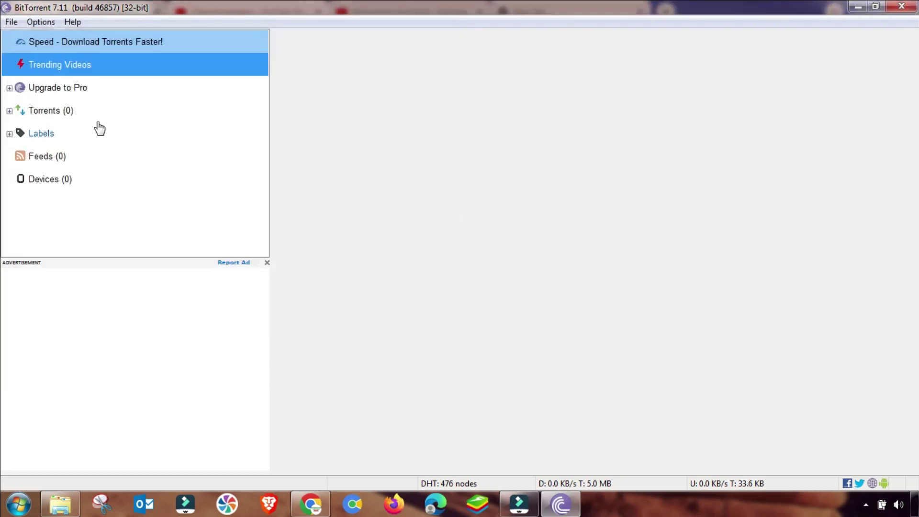
Minimize the BitTorrent window and exit the program completely from the system tray, confirming the exit
{"action": "left_click", "coordinate": [857, 6]}
{"action": "left_click", "coordinate": [865, 505]}
{"action": "right_click", "coordinate": [865, 414]}
{"action": "left_click", "coordinate": [822, 408]}
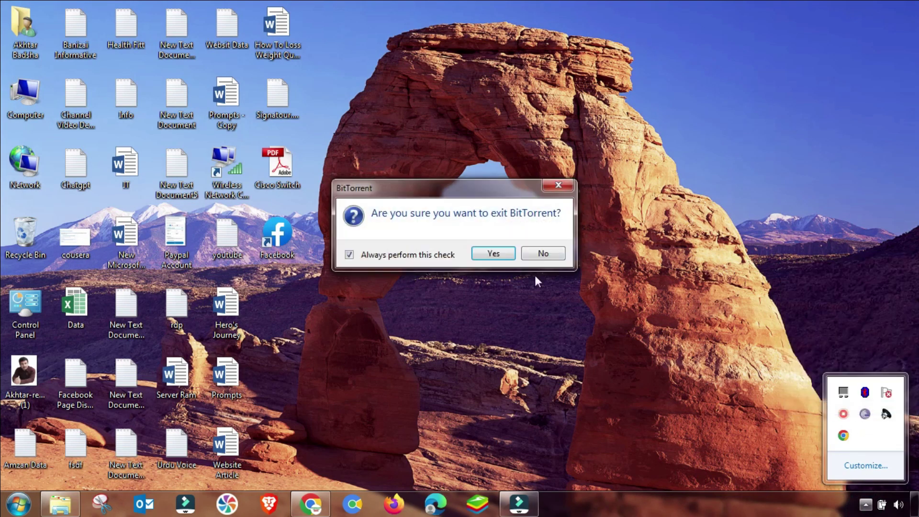
{"action": "left_click", "coordinate": [498, 253]}
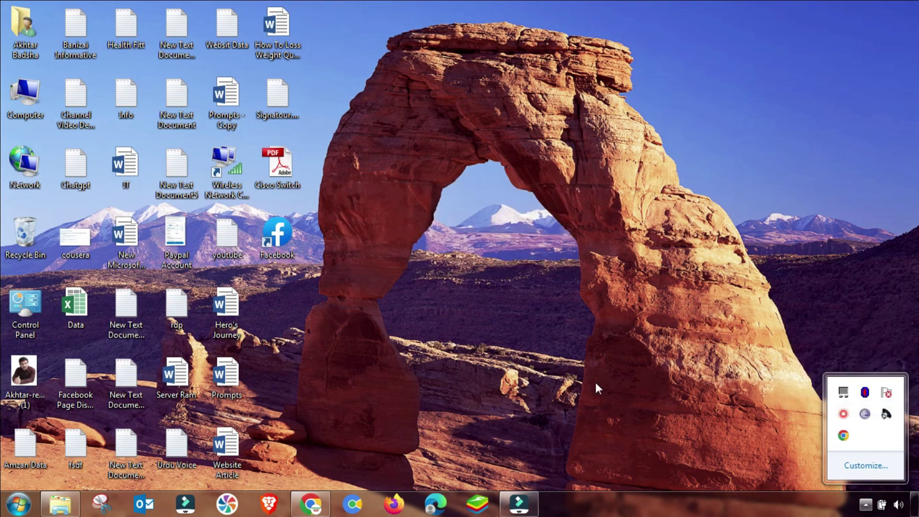
Open Windows Task Manager and end the remaining BitTorrent.exe process
{"action": "right_click", "coordinate": [681, 511]}
{"action": "left_click", "coordinate": [702, 464]}
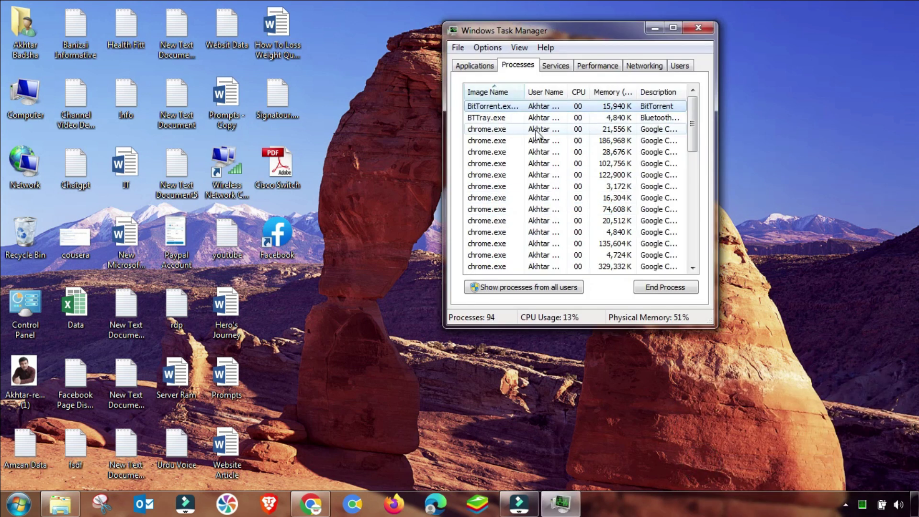
{"action": "left_click", "coordinate": [658, 288]}
{"action": "left_click", "coordinate": [479, 274]}
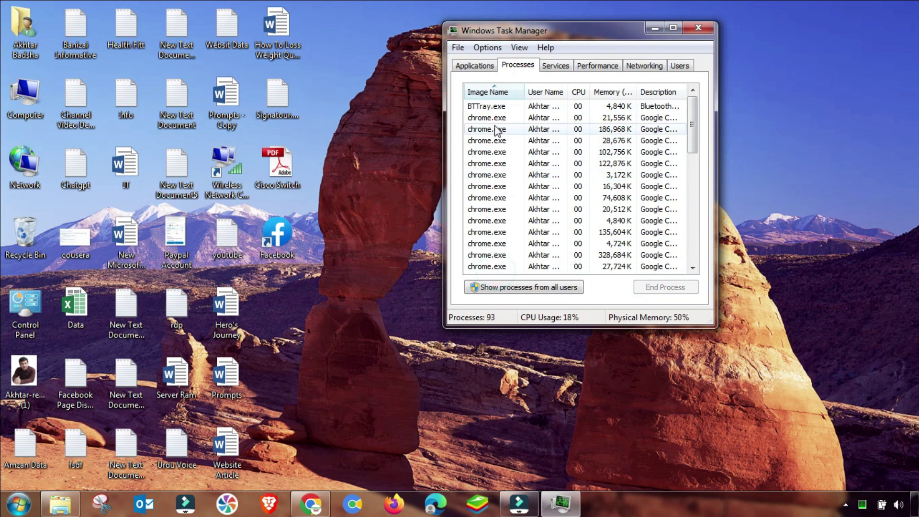
End the BTTray.exe process and close Task Manager
{"action": "left_click", "coordinate": [478, 106]}
{"action": "left_click", "coordinate": [652, 289]}
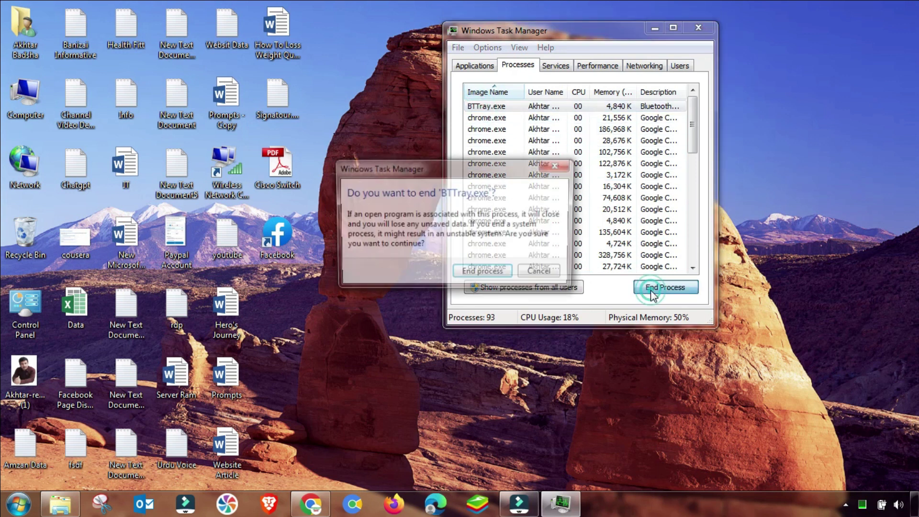
{"action": "left_click", "coordinate": [486, 282]}
{"action": "left_click", "coordinate": [698, 29]}
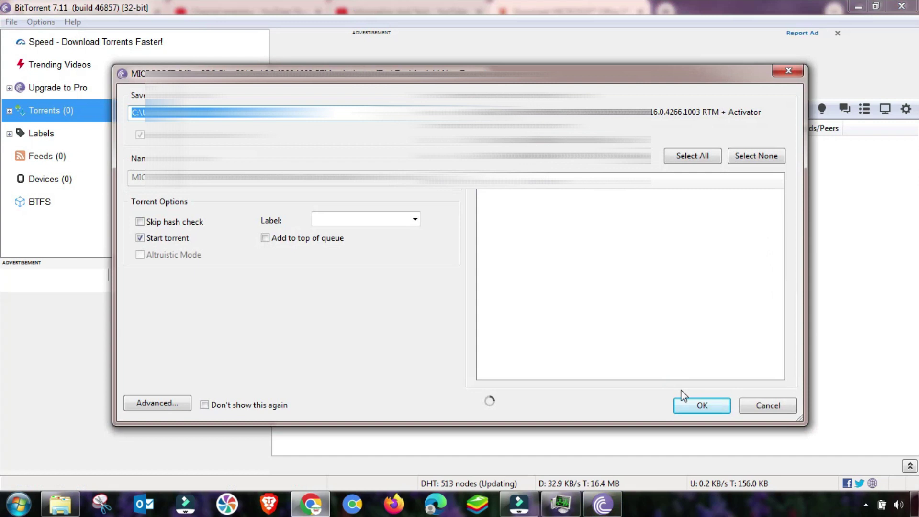
Add the torrent to BitTorrent with its default save options and Start torrent enabled, beginning the download
{"action": "left_click", "coordinate": [696, 406]}
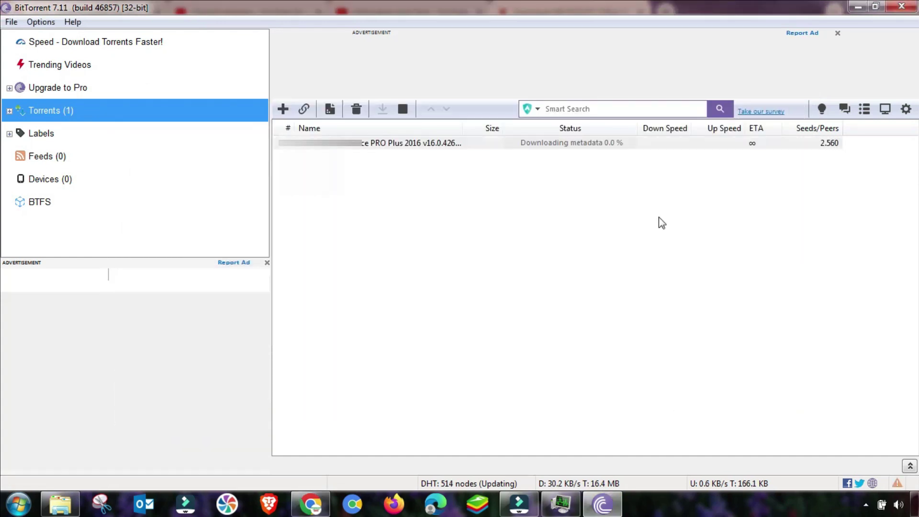